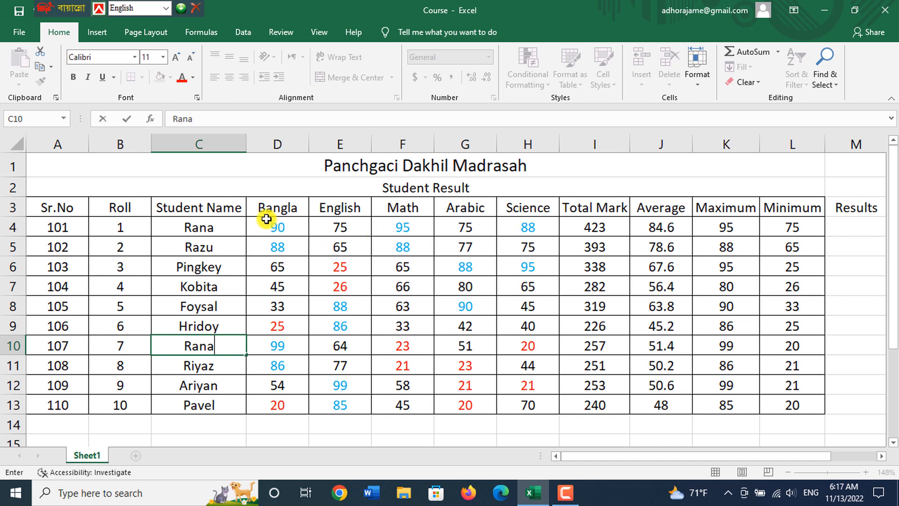
Clear the conditional formatting rules from the subject marks in D4:H13
{"action": "left_click_drag", "start_coordinate": [270, 224], "coordinate": [510, 400]}
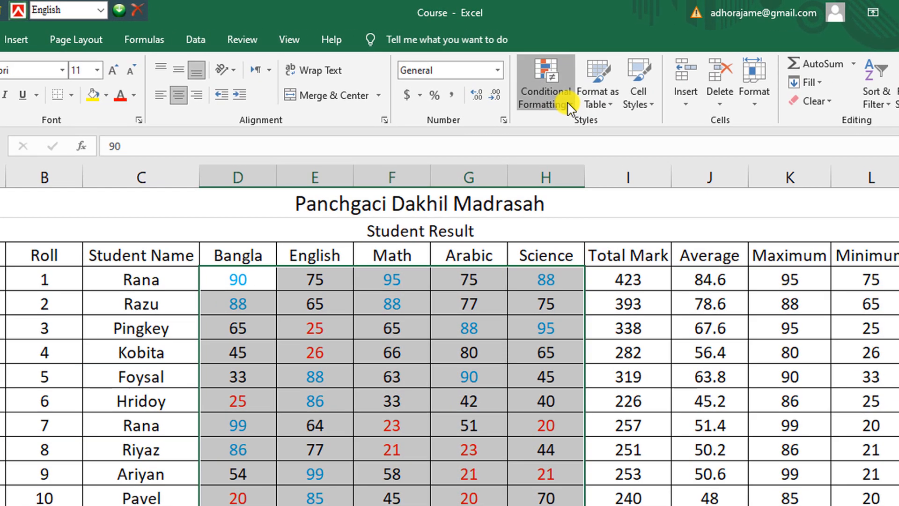
{"action": "left_click", "coordinate": [545, 87]}
{"action": "mouse_move", "coordinate": [585, 127]}
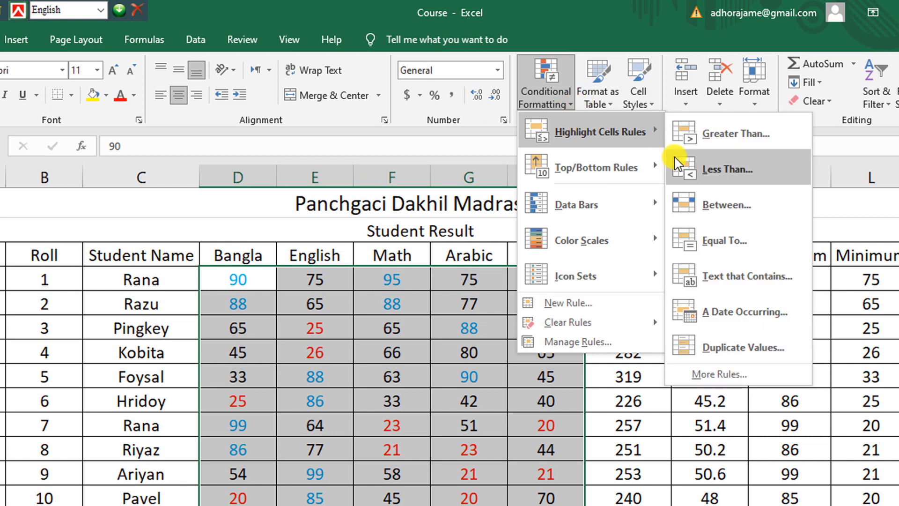
{"action": "mouse_move", "coordinate": [641, 199]}
{"action": "mouse_move", "coordinate": [608, 324]}
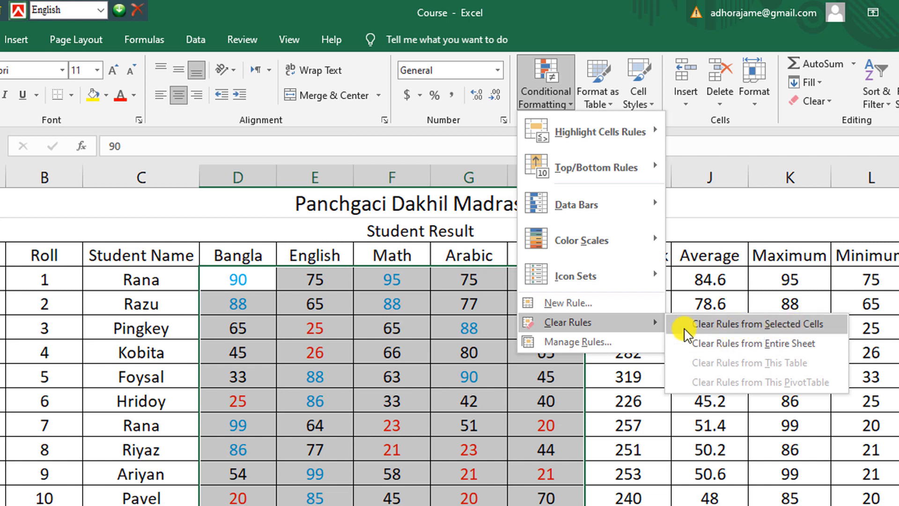
{"action": "mouse_move", "coordinate": [596, 167]}
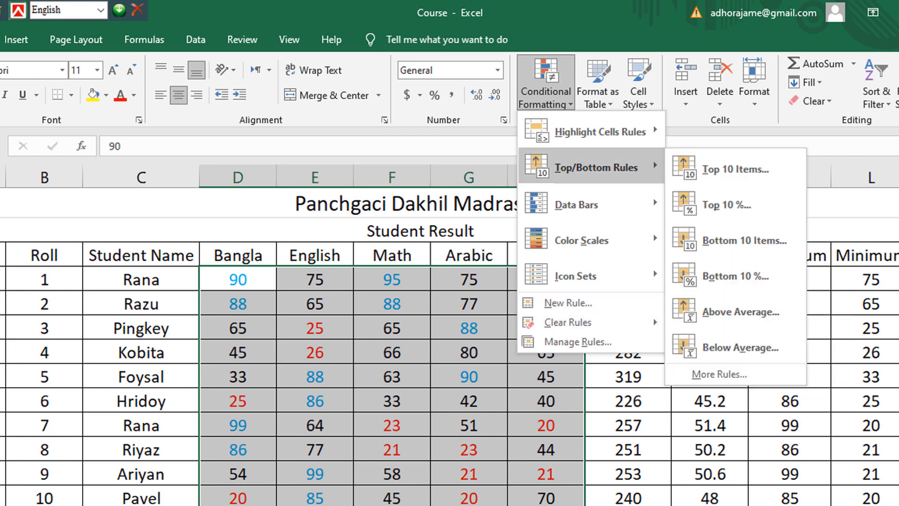
{"action": "mouse_move", "coordinate": [581, 323]}
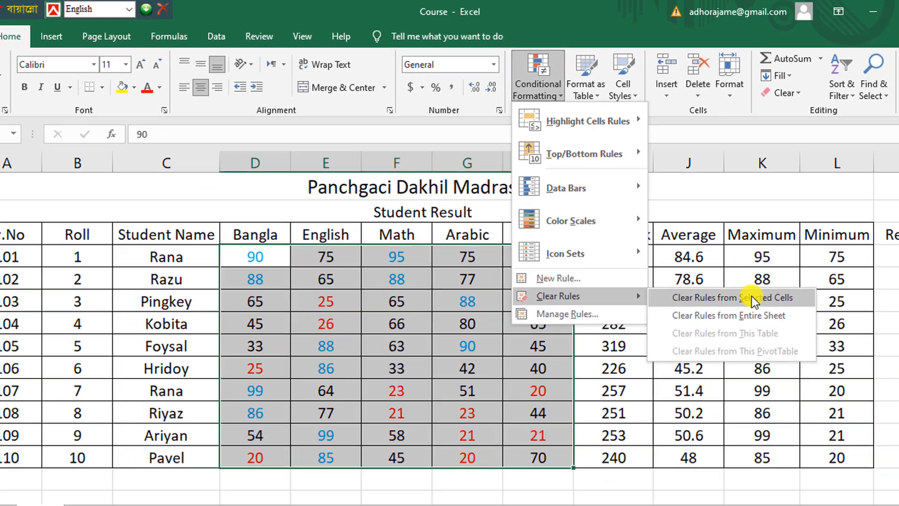
{"action": "left_click", "coordinate": [780, 328]}
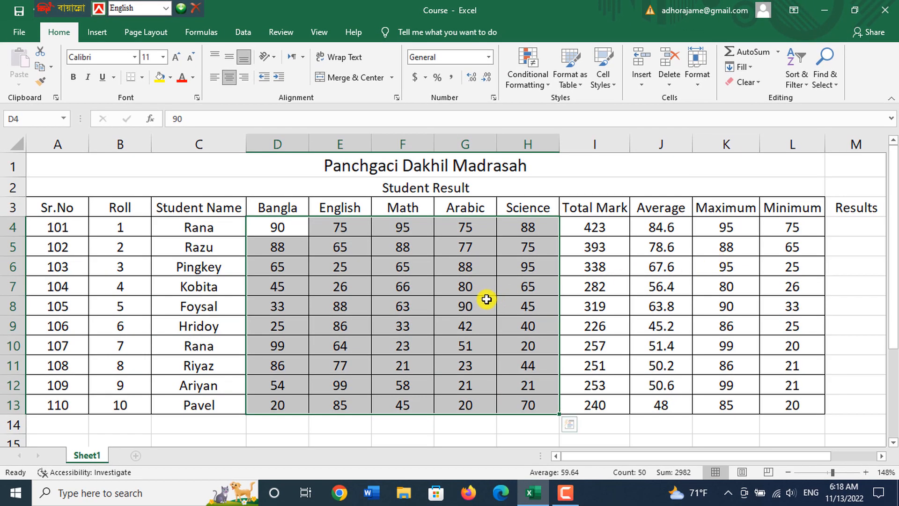
{"action": "left_click", "coordinate": [487, 374]}
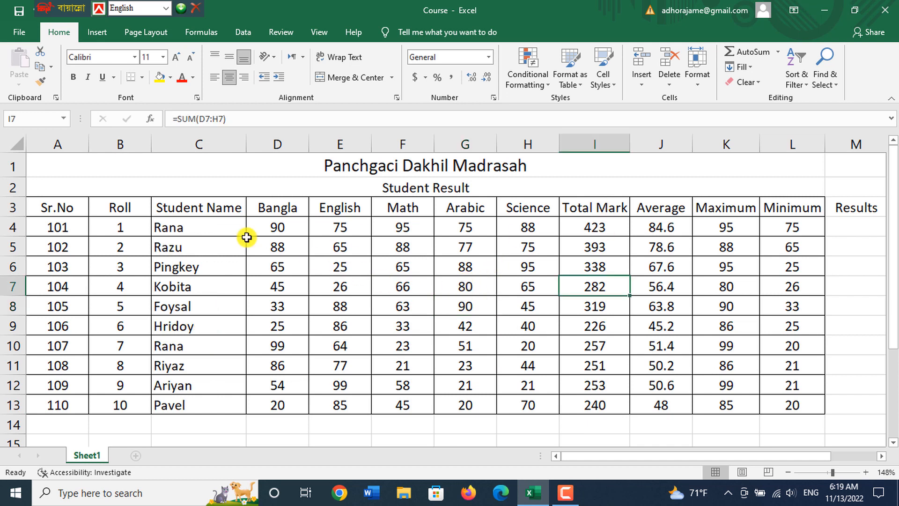
Set up a Between highlight rule on the Total Mark values in I4:I13 with limits 250 and 350
{"action": "left_click_drag", "start_coordinate": [602, 224], "coordinate": [616, 406]}
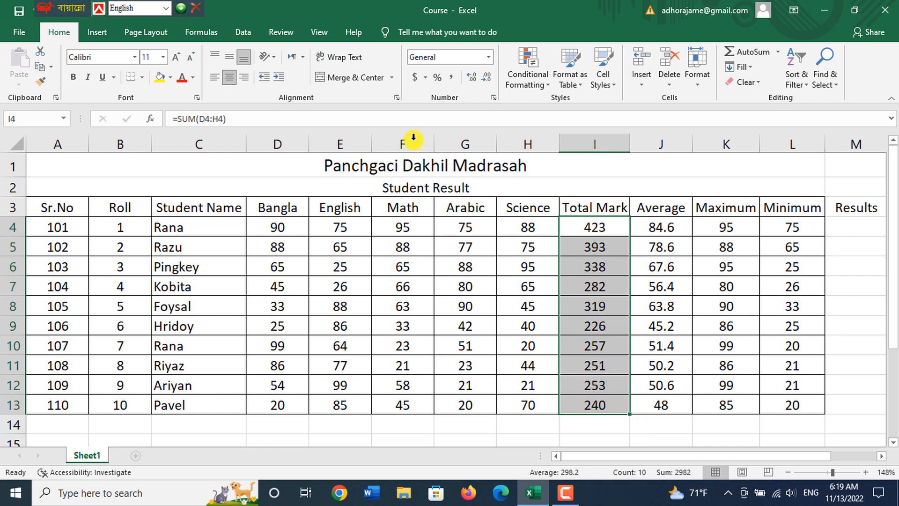
{"action": "left_click", "coordinate": [532, 91]}
{"action": "mouse_move", "coordinate": [580, 114]}
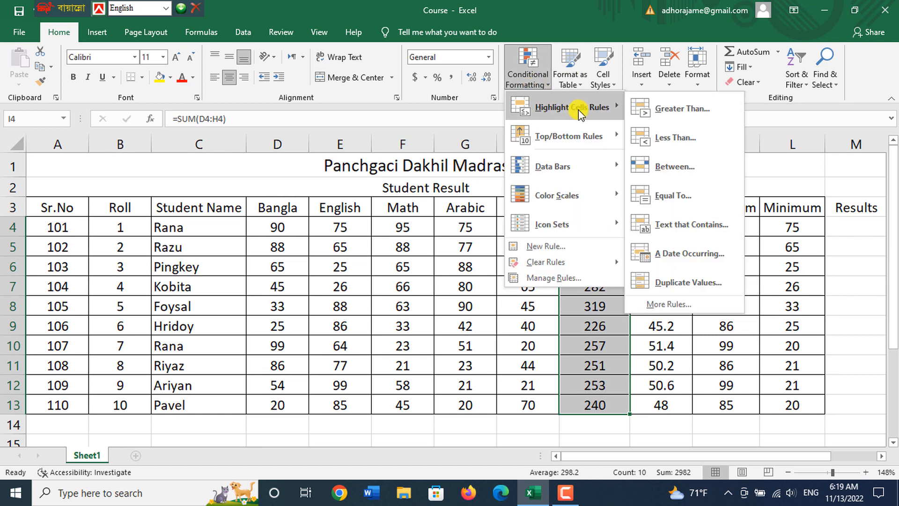
{"action": "left_click", "coordinate": [686, 164]}
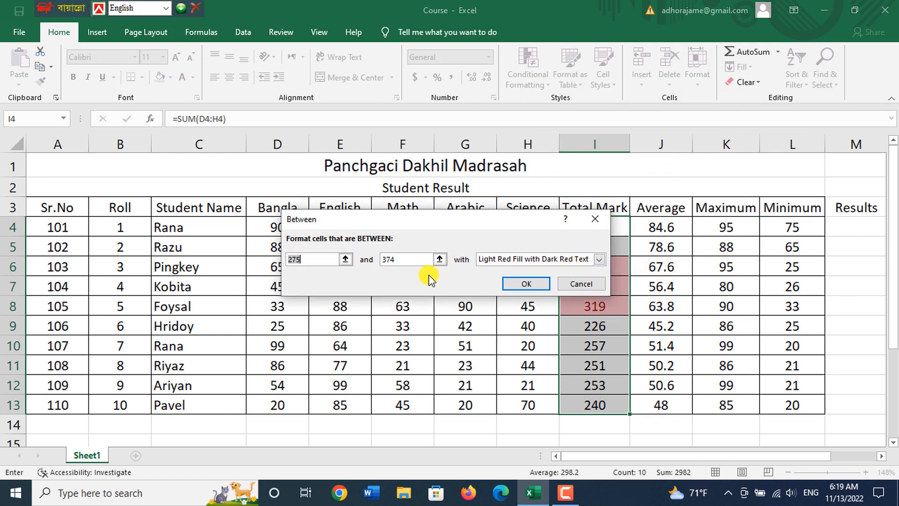
{"action": "left_click", "coordinate": [323, 262]}
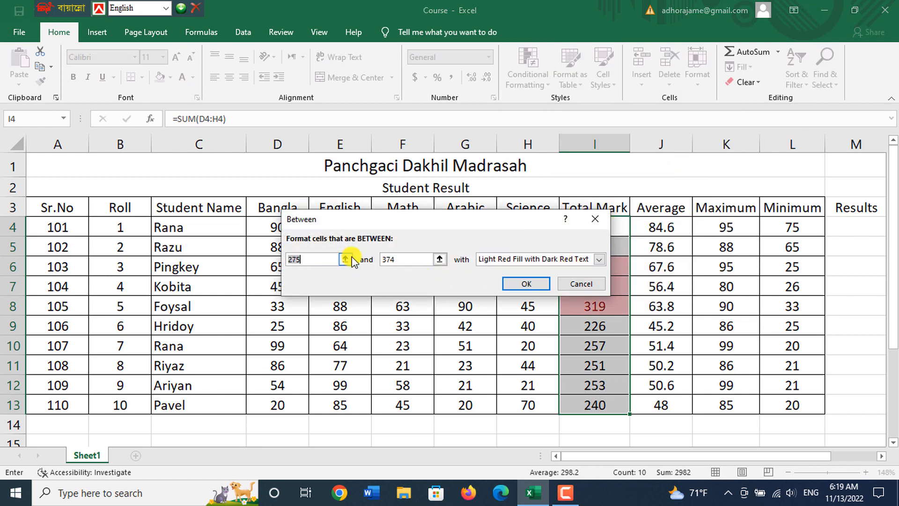
{"action": "left_click", "coordinate": [323, 259]}
{"action": "key", "text": "BackSpace"}
{"action": "key", "text": "BackSpace"}
{"action": "key", "text": "BackSpace"}
{"action": "type", "text": "25"}
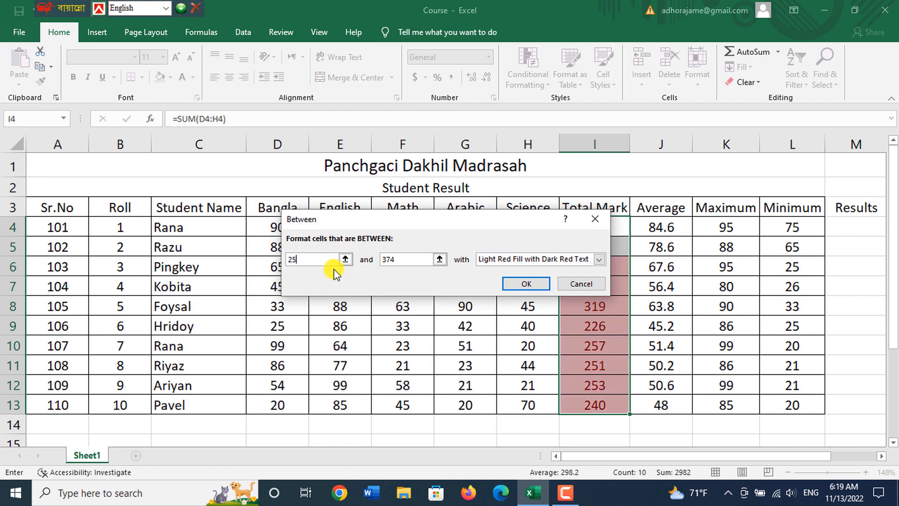
{"action": "type", "text": "0"}
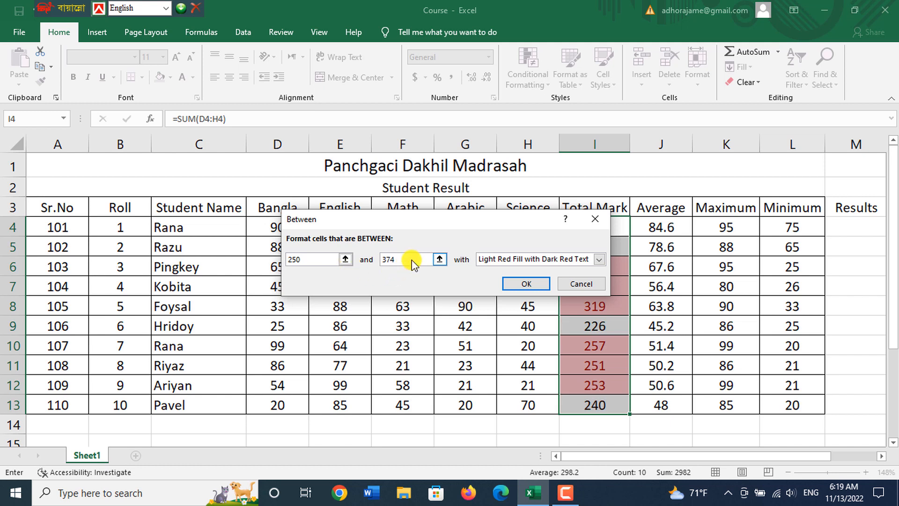
{"action": "key", "text": "BackSpace"}
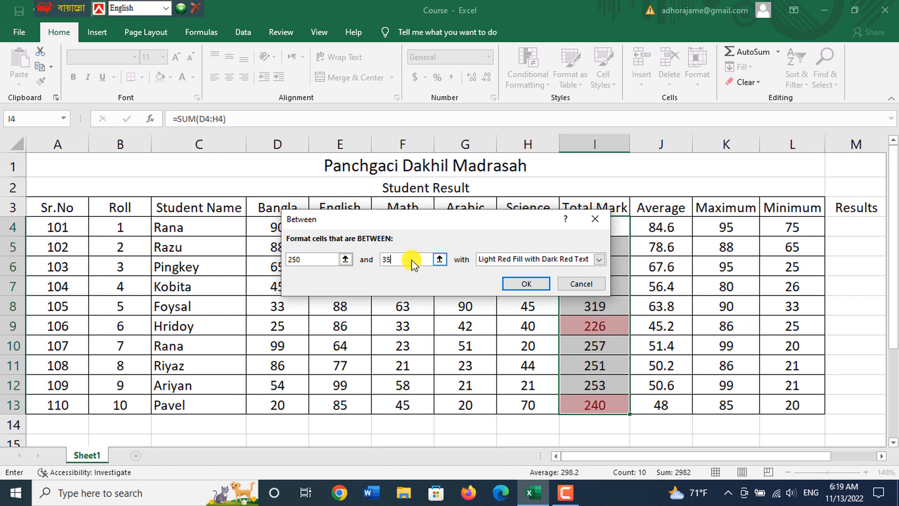
{"action": "type", "text": "50"}
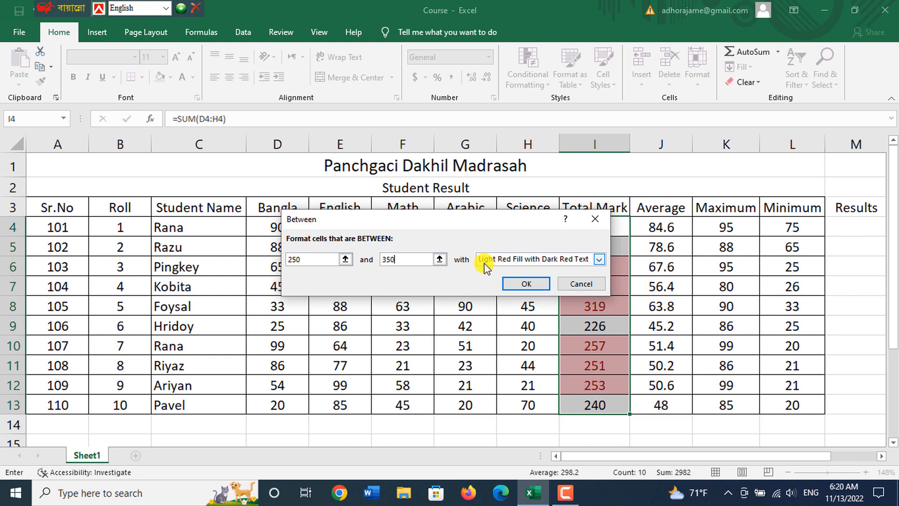
Choose Green Fill with Dark Green Text for the Between rule and apply it to the Total Mark cells
{"action": "left_click", "coordinate": [601, 259]}
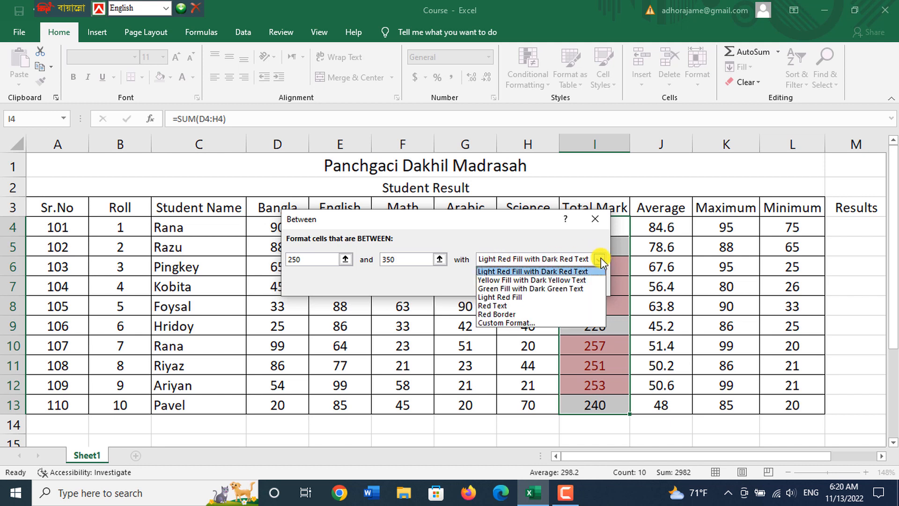
{"action": "left_click", "coordinate": [517, 289]}
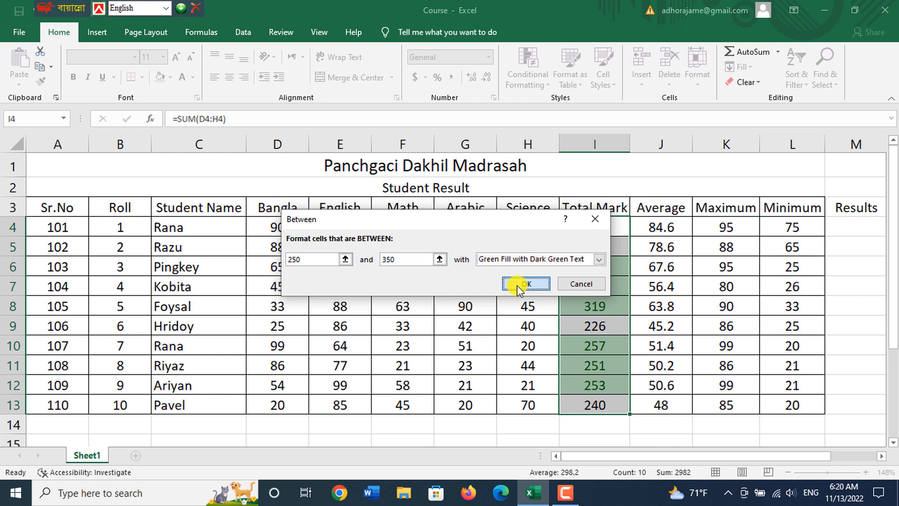
{"action": "left_click", "coordinate": [518, 290]}
{"action": "left_click", "coordinate": [656, 294]}
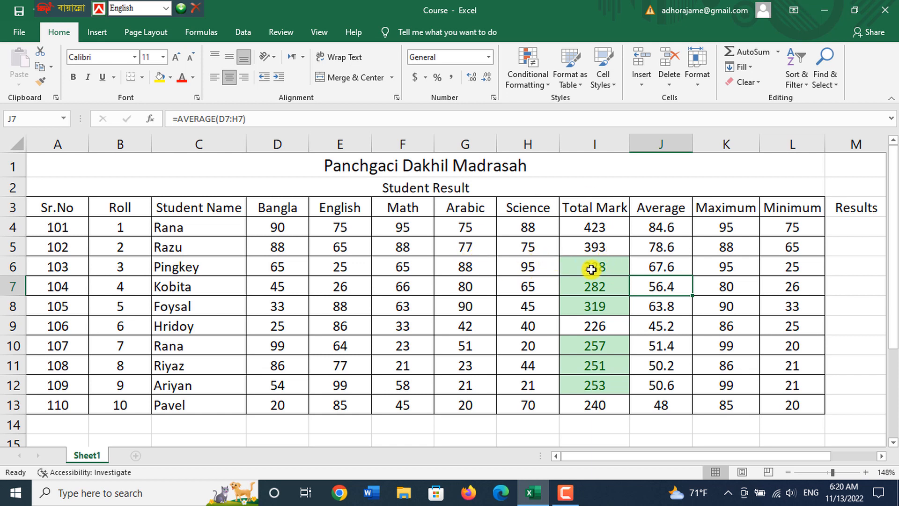
{"action": "left_click", "coordinate": [610, 270]}
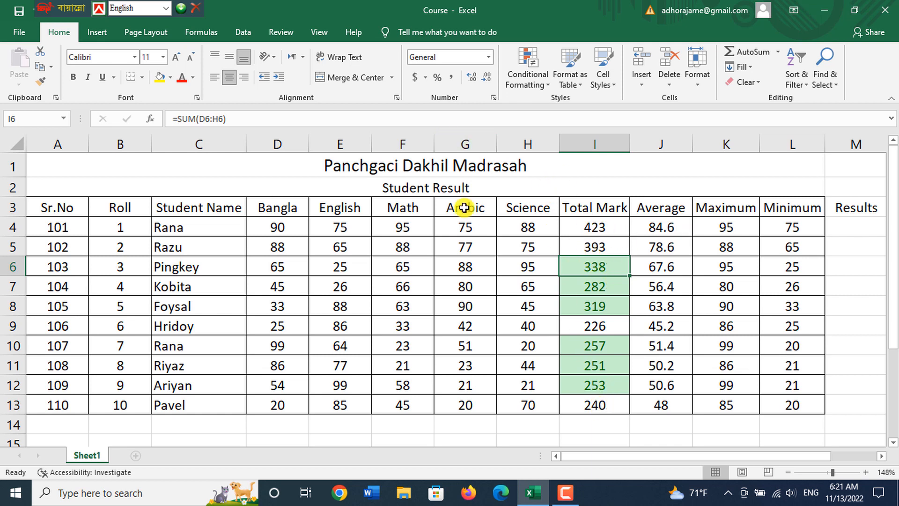
{"action": "left_click_drag", "start_coordinate": [594, 227], "coordinate": [621, 393]}
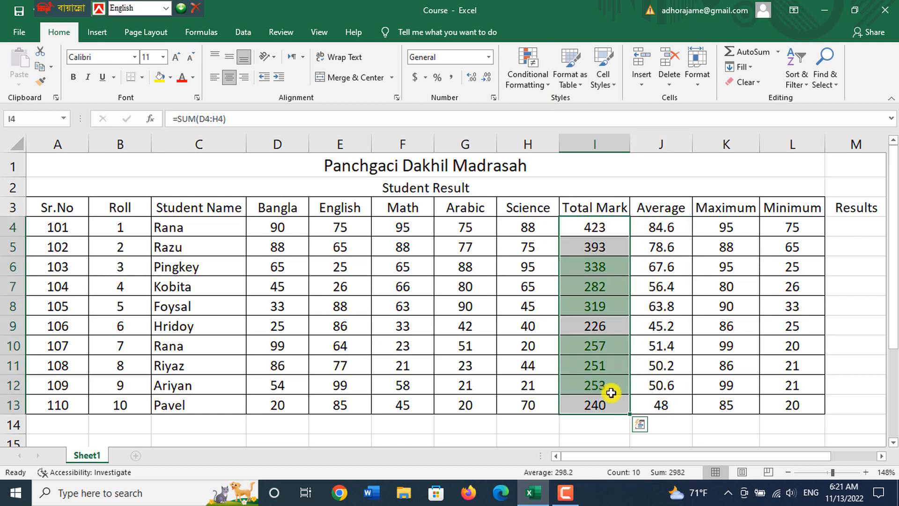
{"action": "left_click", "coordinate": [543, 85]}
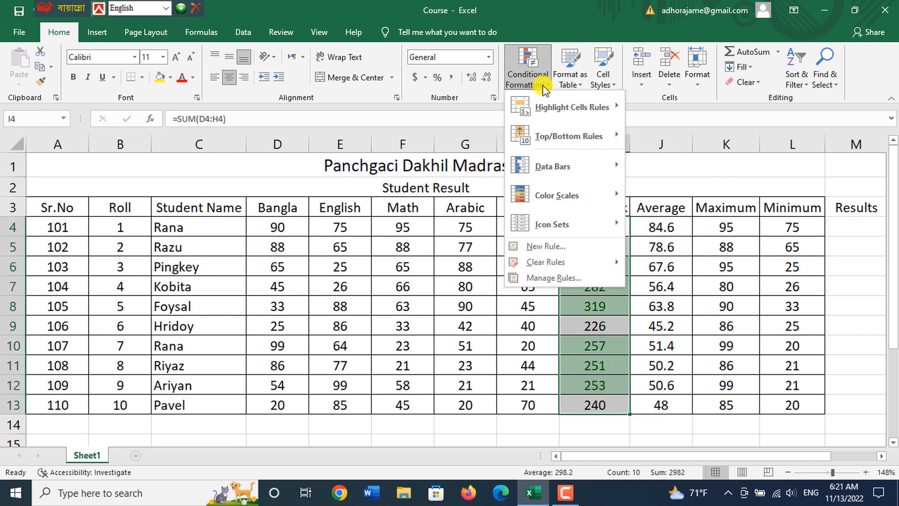
{"action": "mouse_move", "coordinate": [558, 98]}
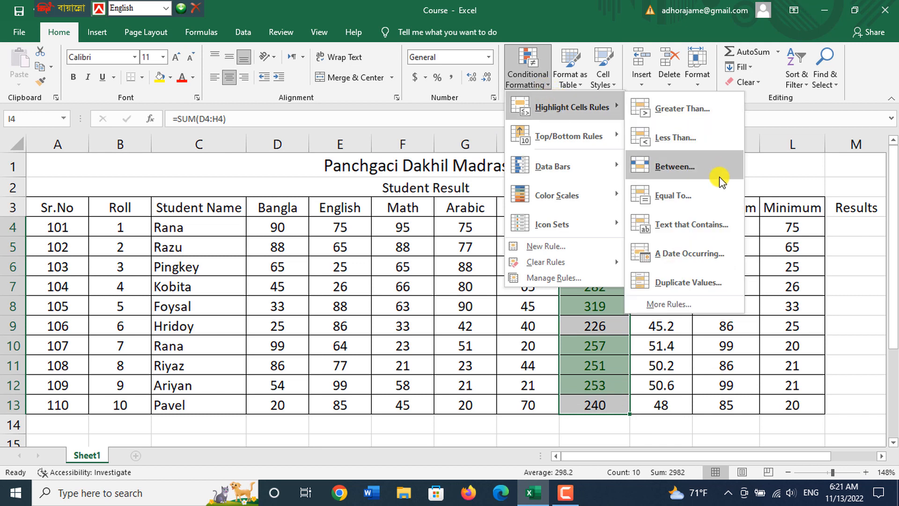
{"action": "left_click", "coordinate": [708, 170]}
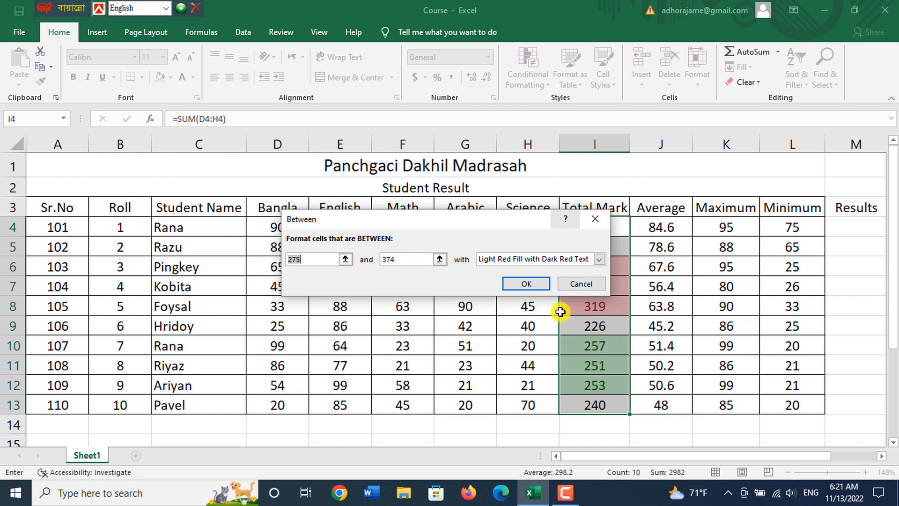
{"action": "left_click", "coordinate": [575, 286]}
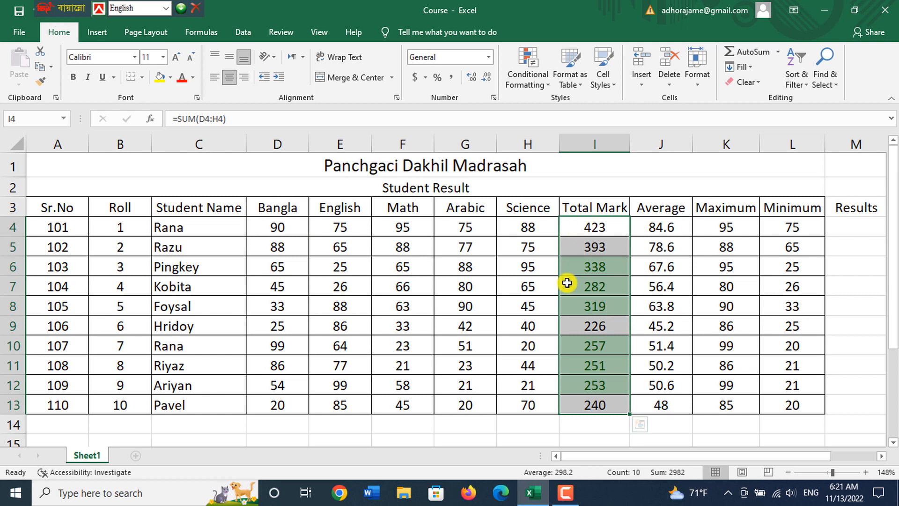
{"action": "left_click", "coordinate": [694, 282]}
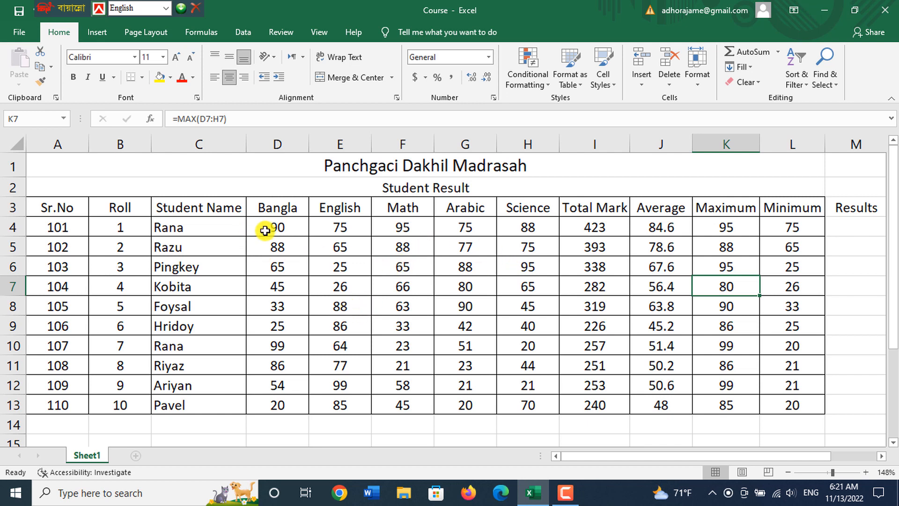
Start an Equal To highlight rule on the subject marks in D4:H13 with value 88, moving its dialog clear of the marks
{"action": "mouse_move", "coordinate": [265, 229]}
{"action": "left_mouse_down"}
{"action": "mouse_move", "coordinate": [524, 240]}
{"action": "mouse_move", "coordinate": [520, 405]}
{"action": "left_mouse_up"}
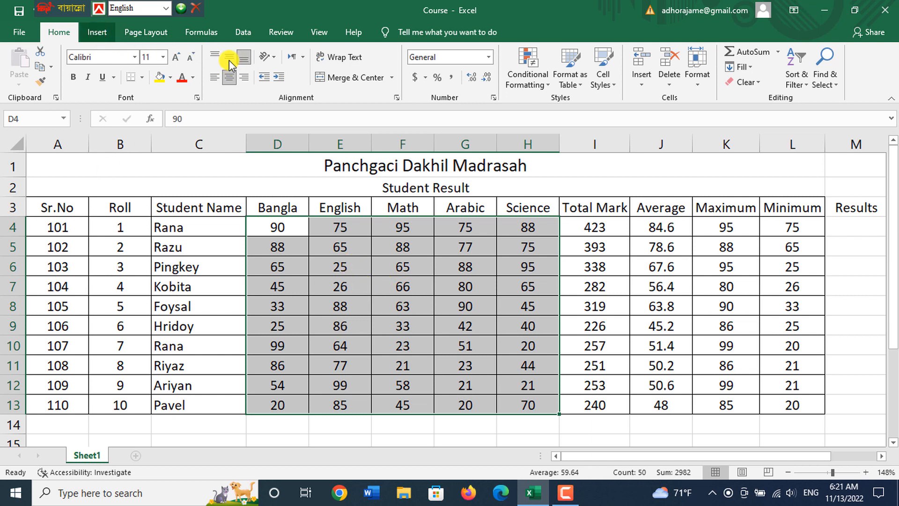
{"action": "left_click", "coordinate": [548, 89]}
{"action": "mouse_move", "coordinate": [588, 107]}
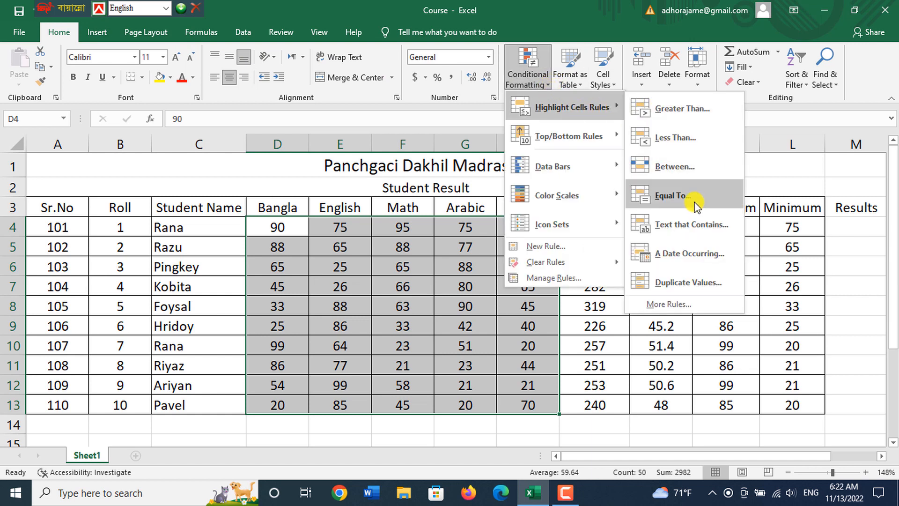
{"action": "left_click", "coordinate": [670, 196]}
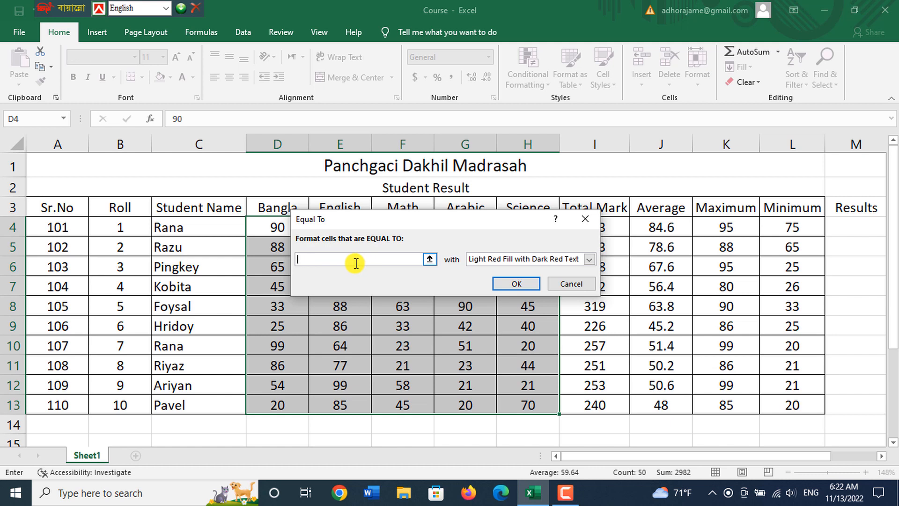
{"action": "type", "text": "88"}
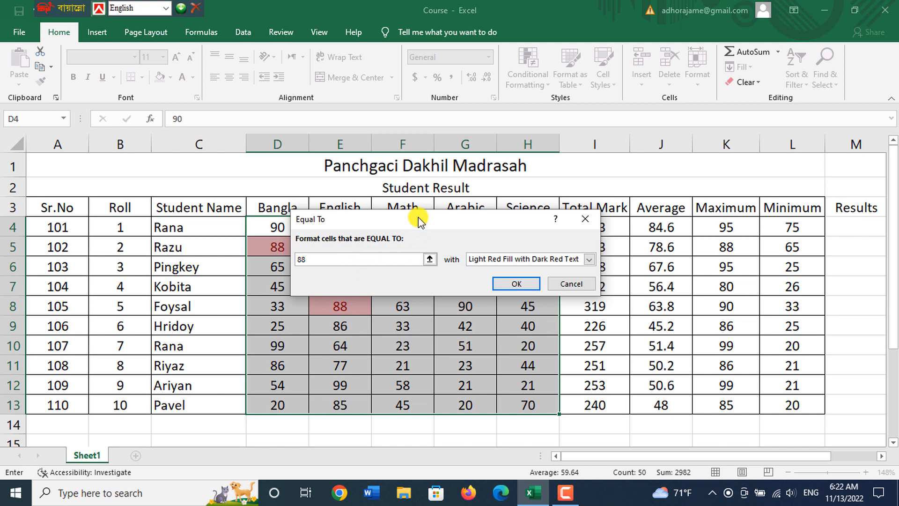
{"action": "left_click_drag", "start_coordinate": [415, 217], "coordinate": [740, 270]}
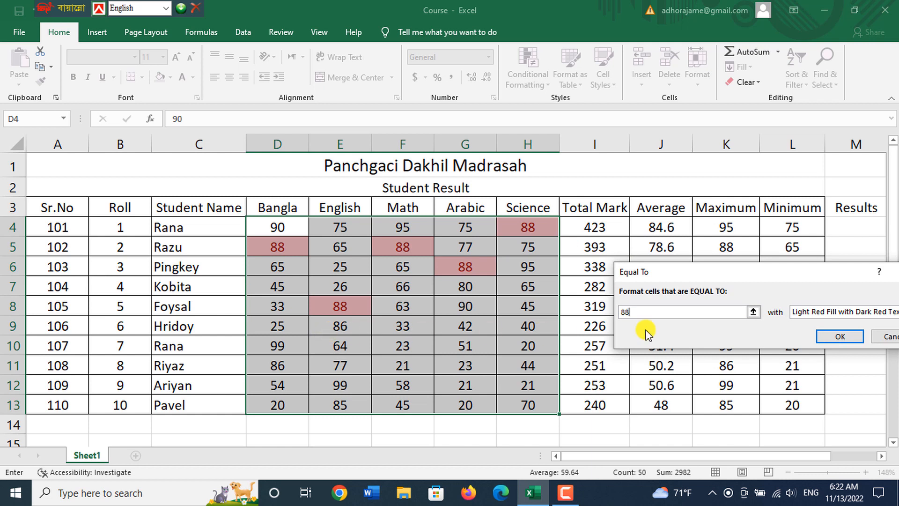
Try 90 and 33 as the match values of the Equal To rule
{"action": "double_click", "coordinate": [638, 314]}
{"action": "key", "text": "BackSpace"}
{"action": "type", "text": "90"}
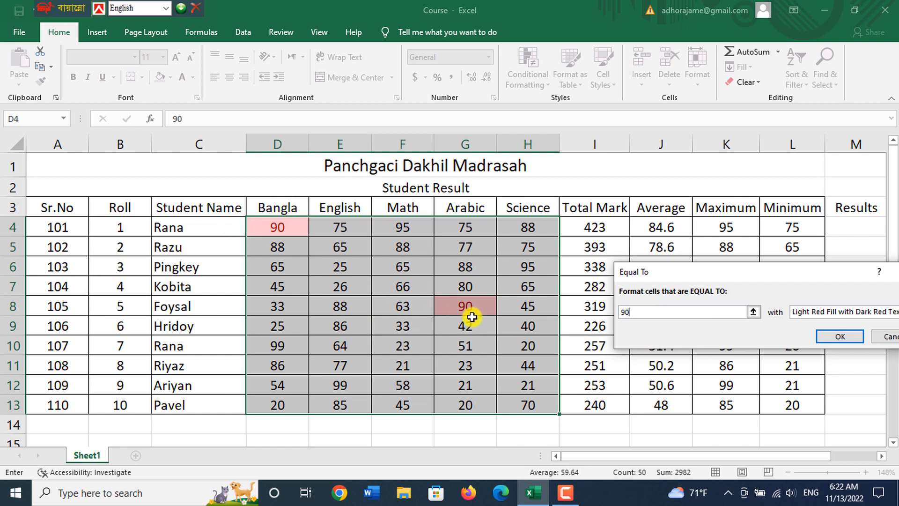
{"action": "key", "text": "BackSpace"}
{"action": "key", "text": "BackSpace"}
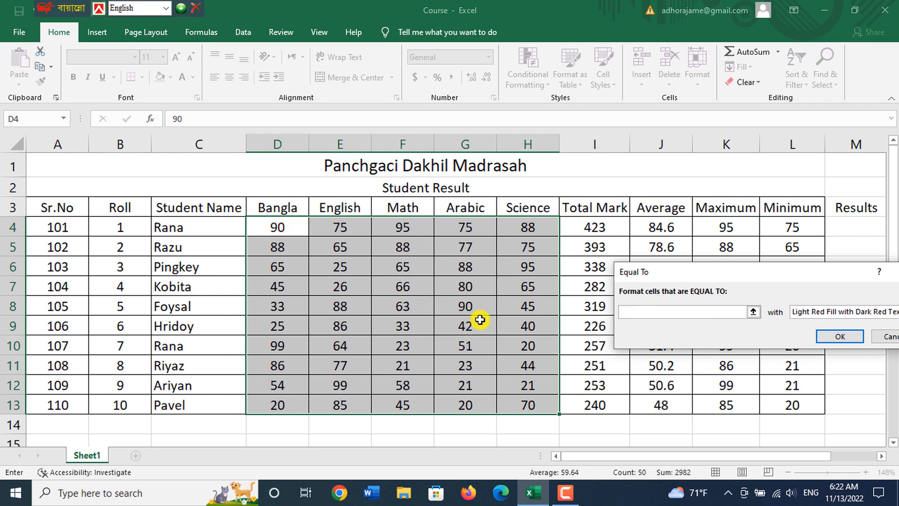
{"action": "type", "text": "33"}
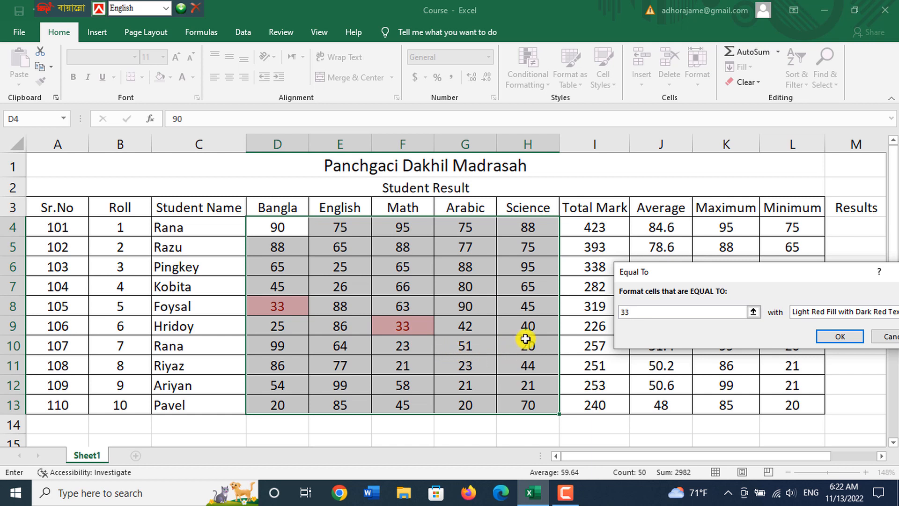
Set the Equal To rule's match value to 20
{"action": "key", "text": "BackSpace"}
{"action": "key", "text": "BackSpace"}
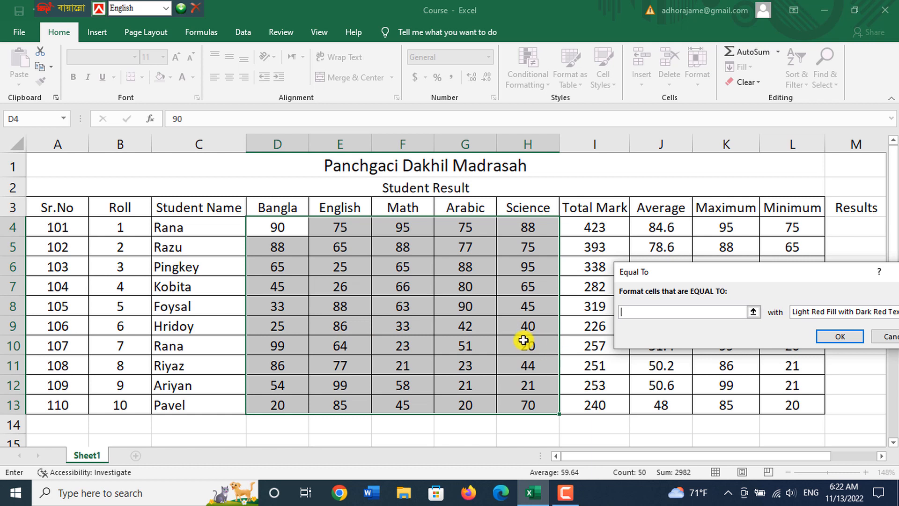
{"action": "type", "text": "0"}
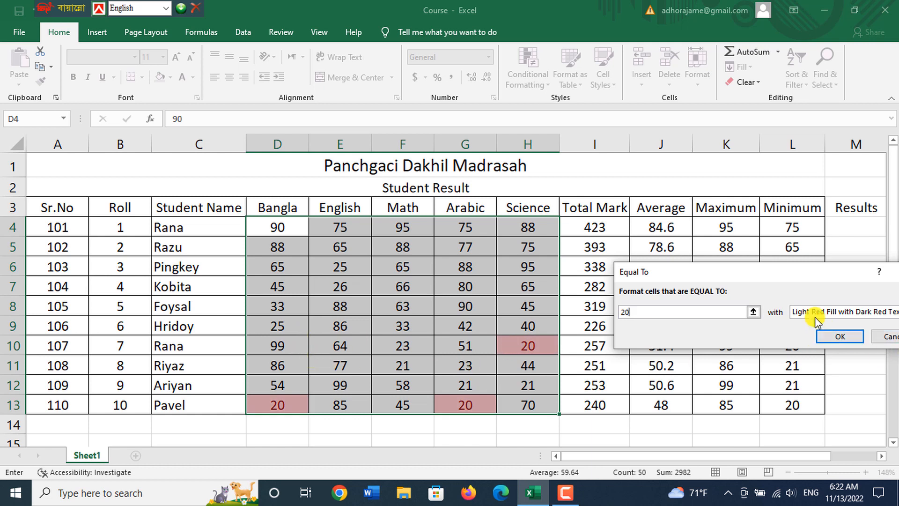
Try Light Red Fill and Red Border as the Equal To rule's format, moving its dialog fully into view
{"action": "left_click_drag", "start_coordinate": [760, 273], "coordinate": [614, 269]}
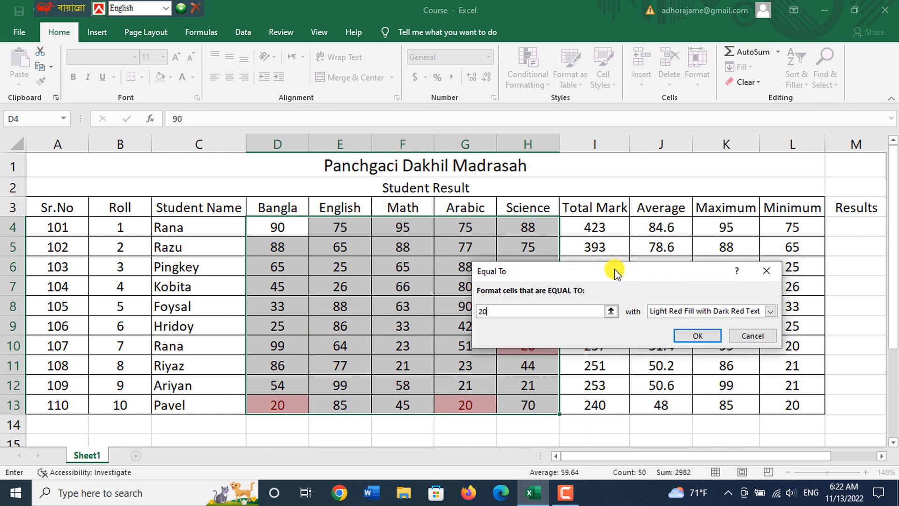
{"action": "left_click", "coordinate": [768, 311]}
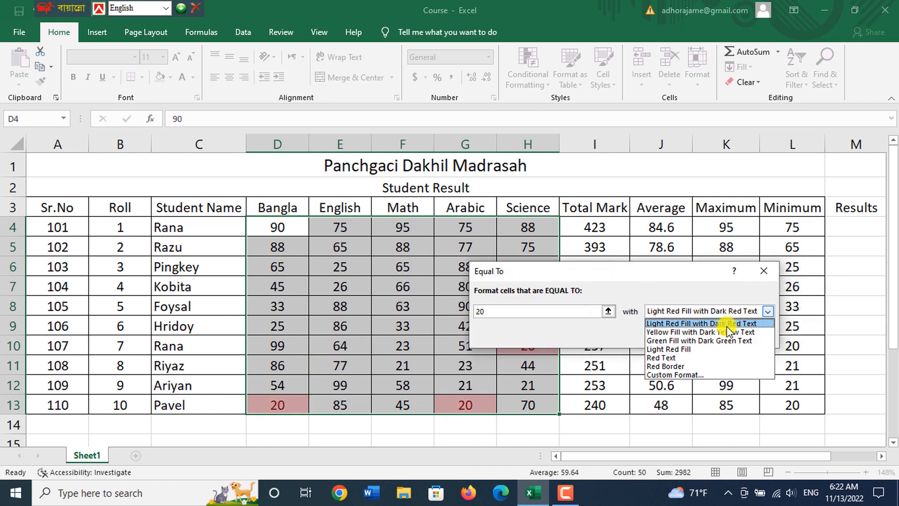
{"action": "left_click", "coordinate": [713, 349]}
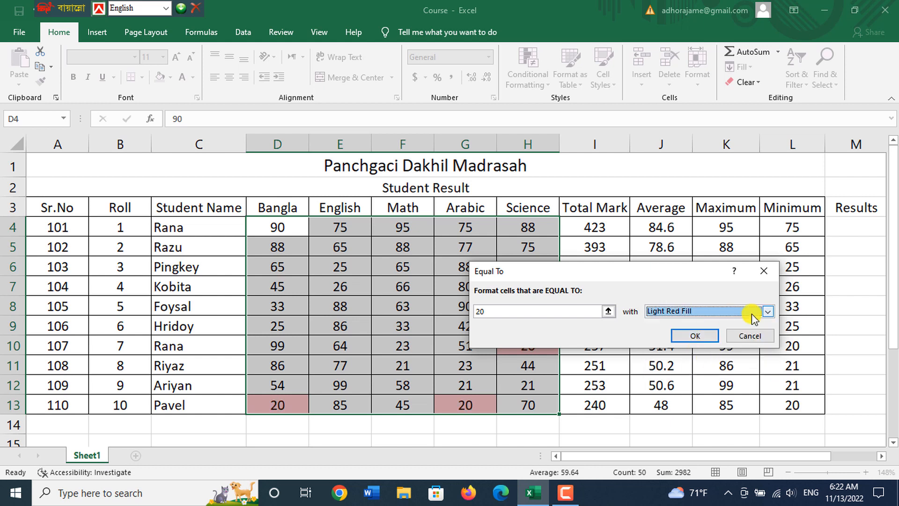
{"action": "left_click", "coordinate": [767, 311]}
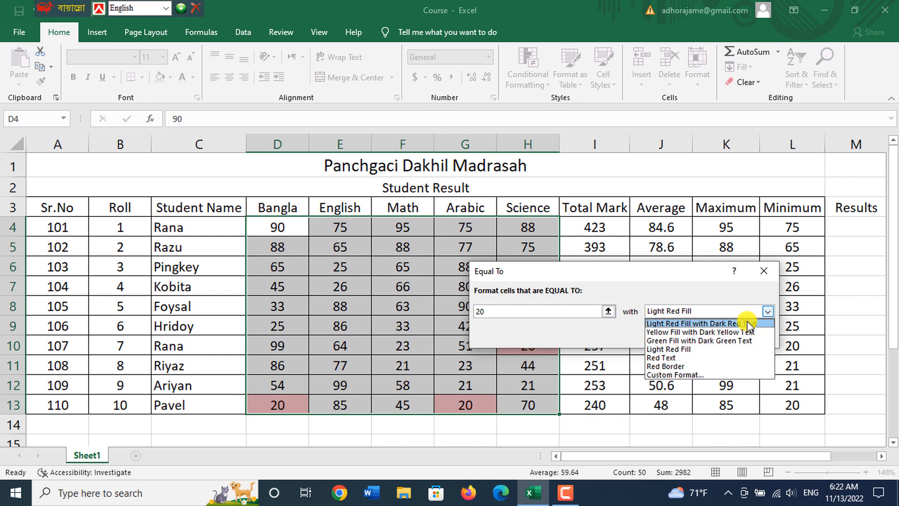
{"action": "left_click", "coordinate": [707, 366]}
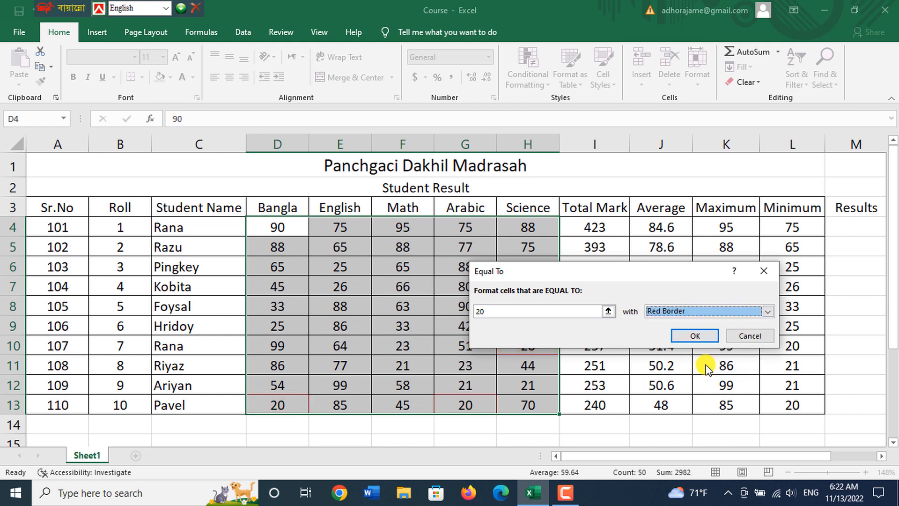
Give the Equal To rule a custom format with a red font color and apply it to the subject marks
{"action": "left_click", "coordinate": [768, 311]}
{"action": "left_click", "coordinate": [678, 372]}
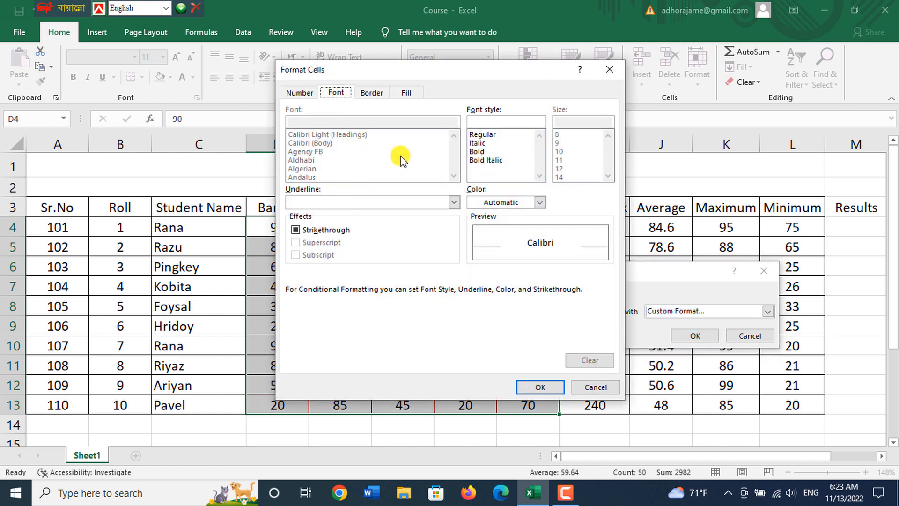
{"action": "left_click", "coordinate": [541, 203]}
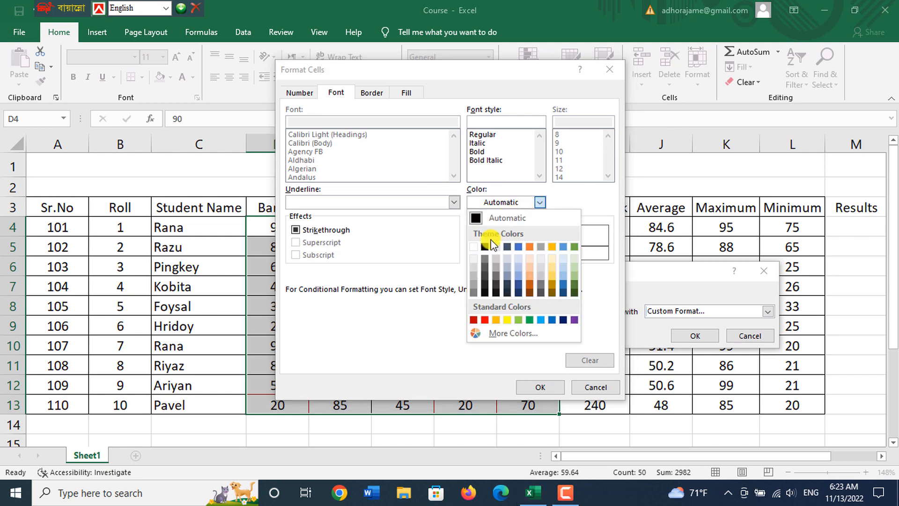
{"action": "left_click", "coordinate": [483, 316]}
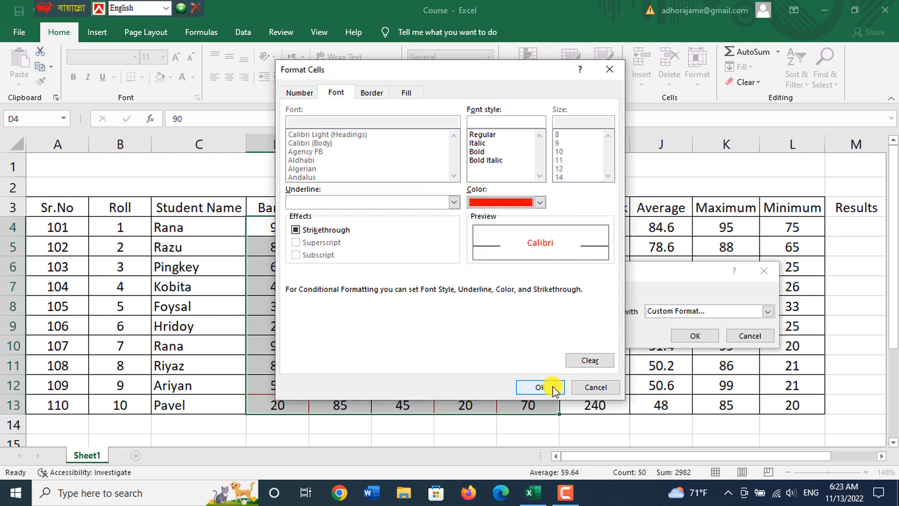
{"action": "left_click", "coordinate": [551, 387]}
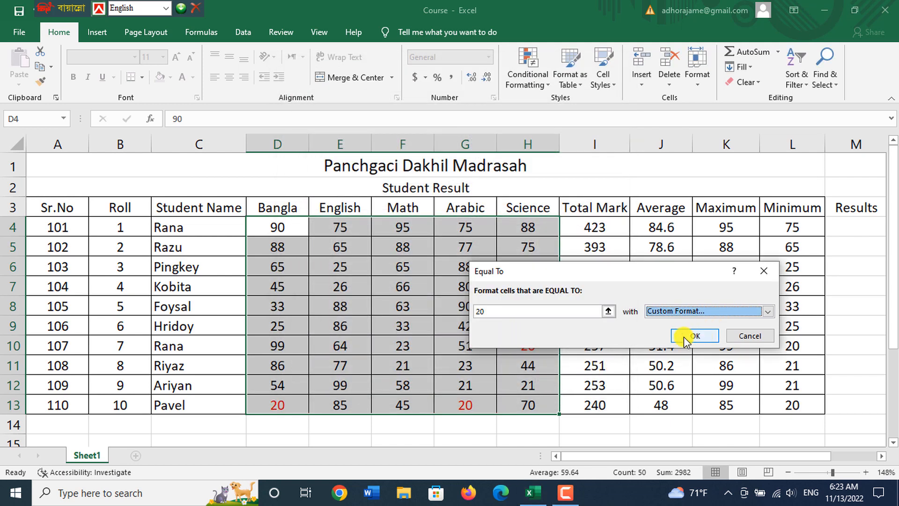
{"action": "left_click", "coordinate": [568, 315]}
{"action": "left_click", "coordinate": [693, 337]}
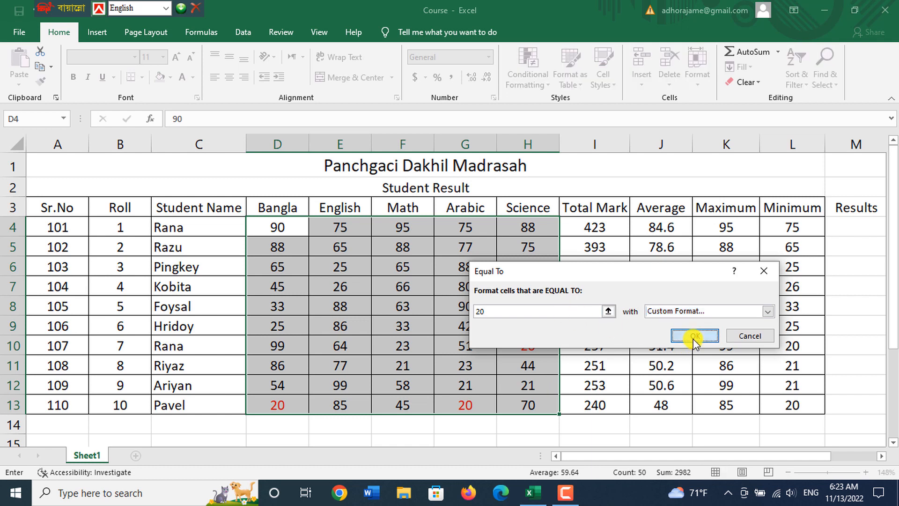
Undo the Equal To highlighting on the subject marks and deselect the range
{"action": "left_click", "coordinate": [532, 352]}
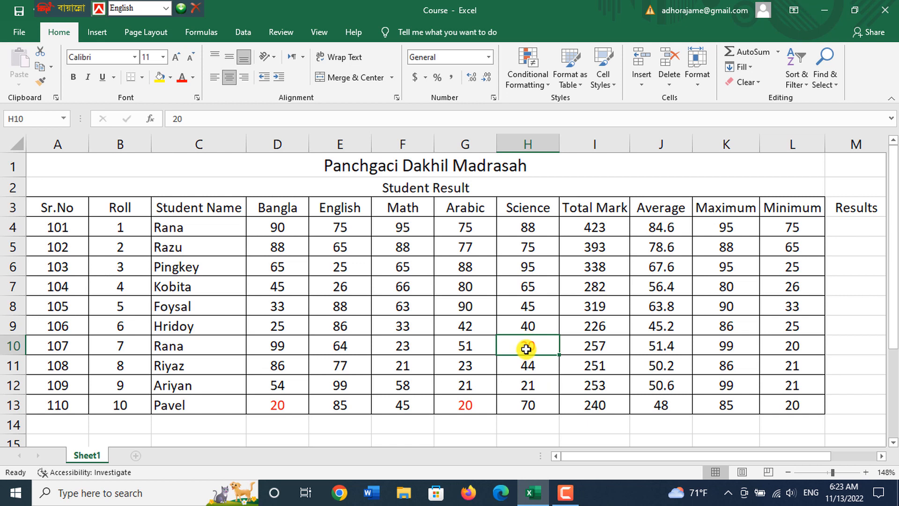
{"action": "key", "text": "ctrl+z"}
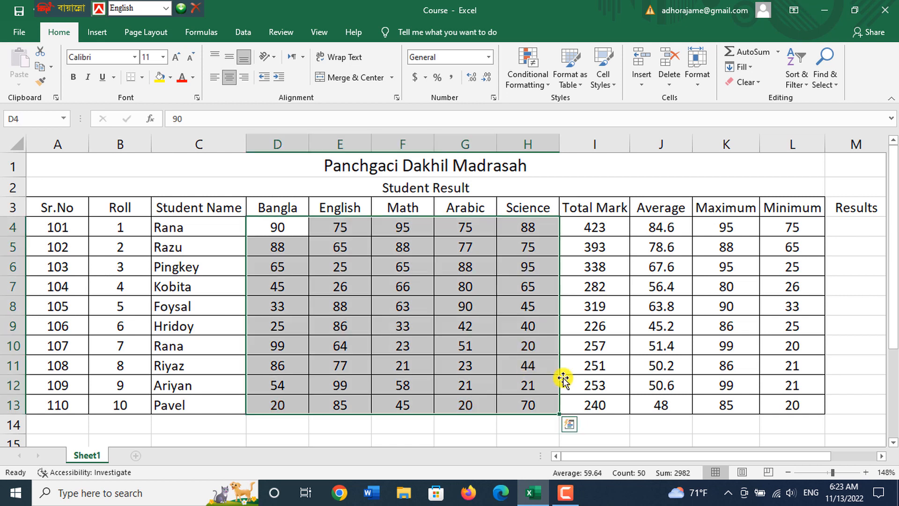
{"action": "left_click", "coordinate": [603, 331]}
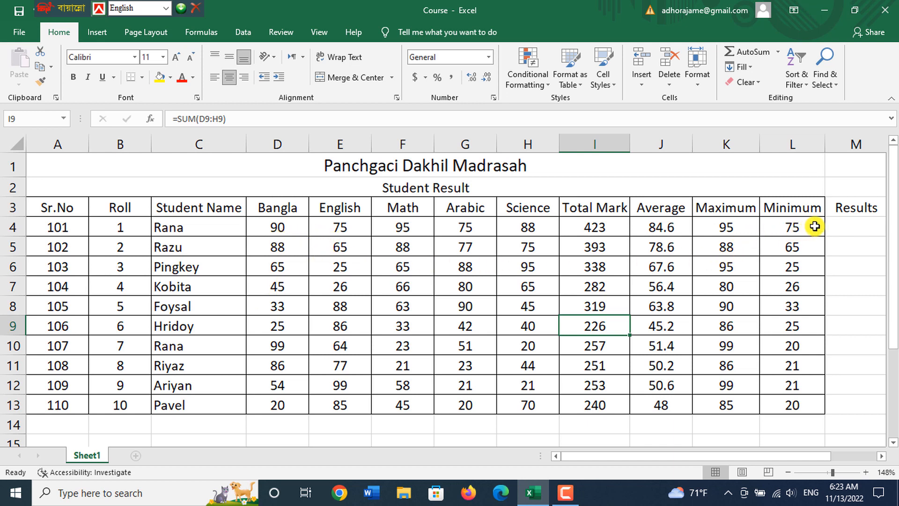
Enter PASS in M4 and FAIL in M5 under the Results heading
{"action": "left_click_drag", "start_coordinate": [595, 453], "coordinate": [677, 459]}
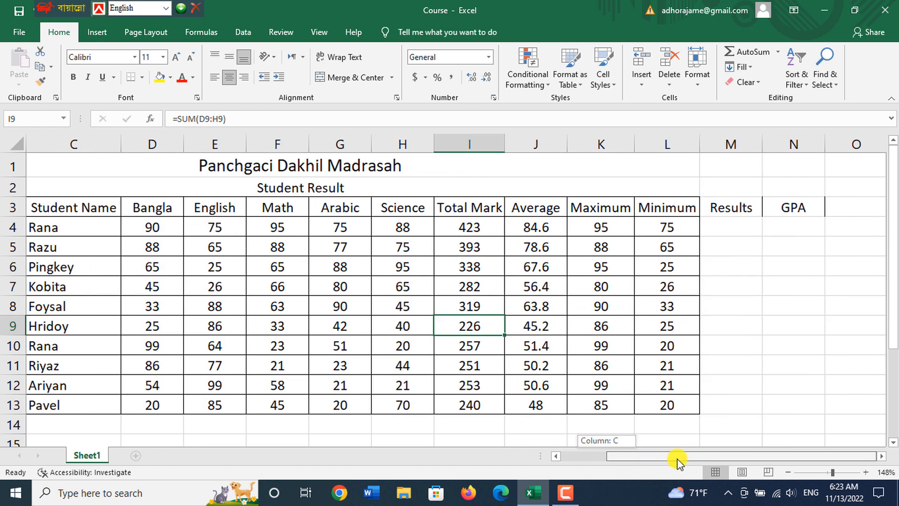
{"action": "left_click", "coordinate": [727, 229]}
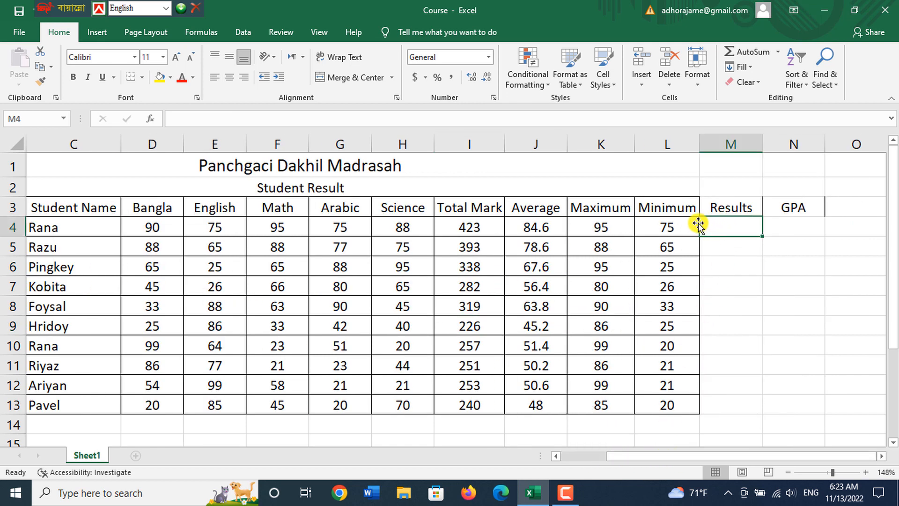
{"action": "left_click", "coordinate": [729, 250]}
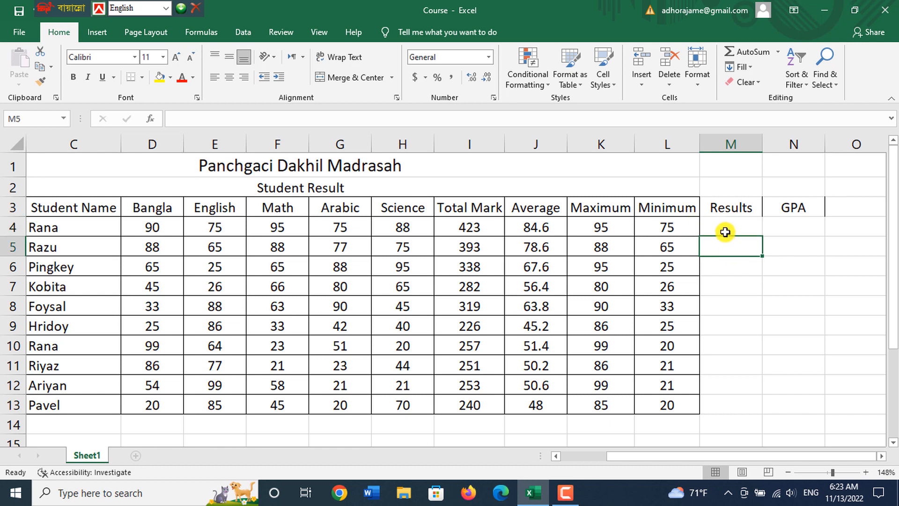
{"action": "left_click", "coordinate": [728, 234]}
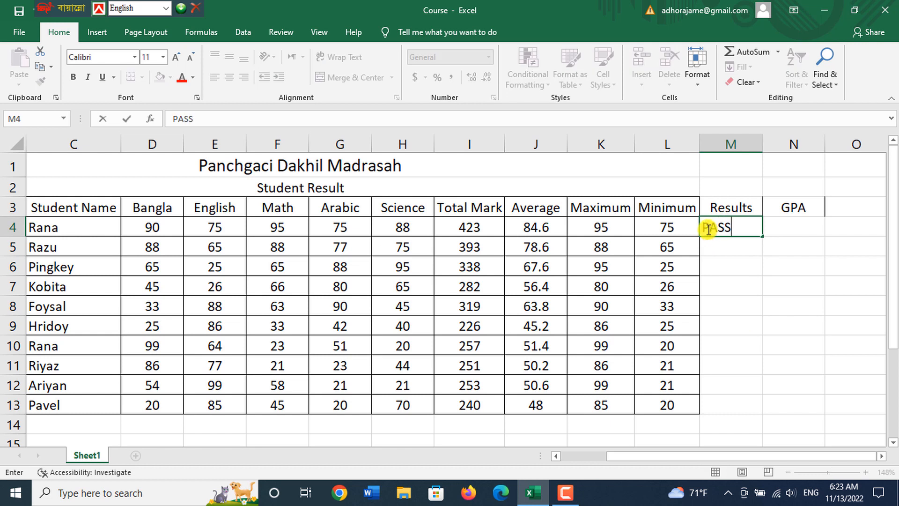
{"action": "type", "text": "PASS"}
{"action": "left_click", "coordinate": [744, 242]}
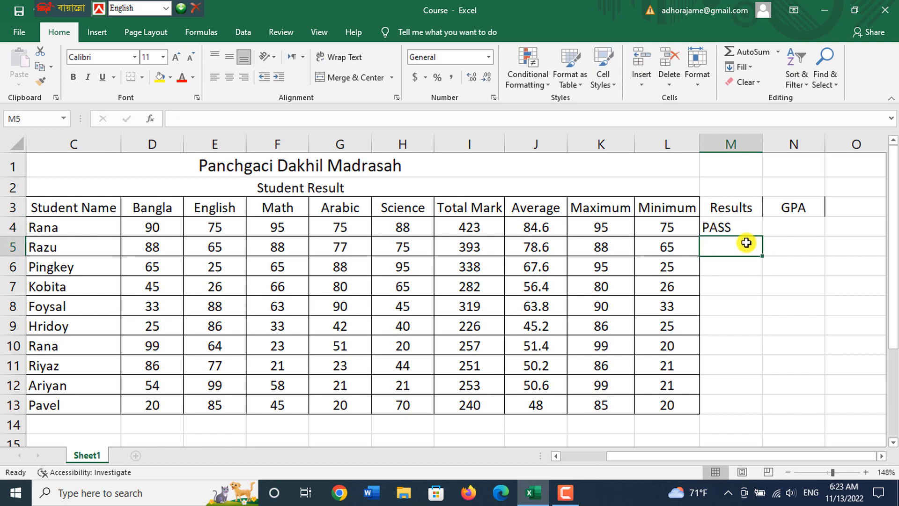
{"action": "type", "text": "F"}
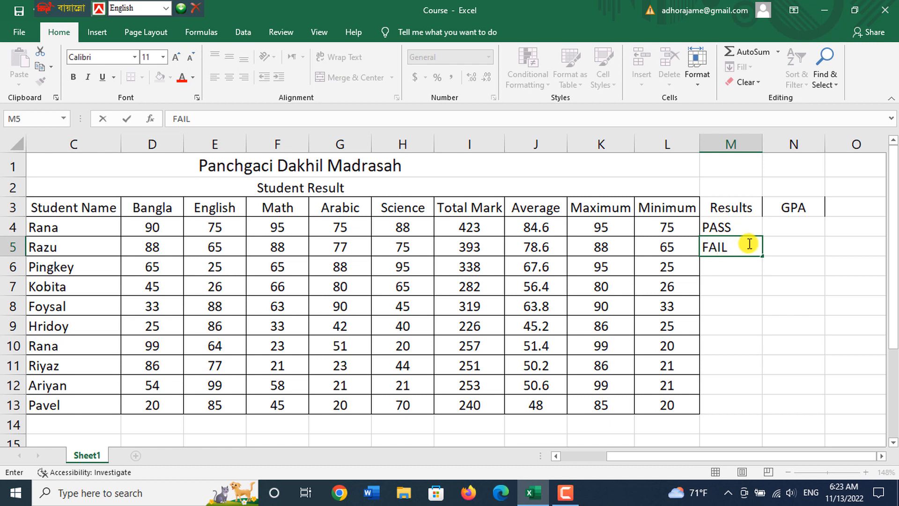
{"action": "type", "text": "AIL"}
{"action": "left_click", "coordinate": [838, 260]}
Fill the alternating PASS and FAIL entries down the Results column to M12
{"action": "left_click", "coordinate": [741, 231]}
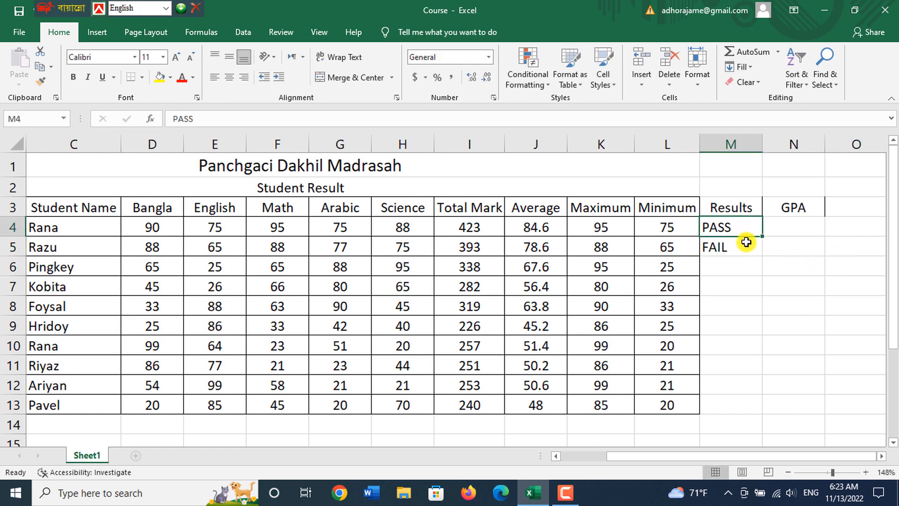
{"action": "mouse_move", "coordinate": [746, 242]}
{"action": "left_mouse_down"}
{"action": "mouse_move", "coordinate": [765, 323]}
{"action": "mouse_move", "coordinate": [761, 407]}
{"action": "mouse_move", "coordinate": [763, 387]}
{"action": "left_mouse_up"}
{"action": "left_click", "coordinate": [797, 285]}
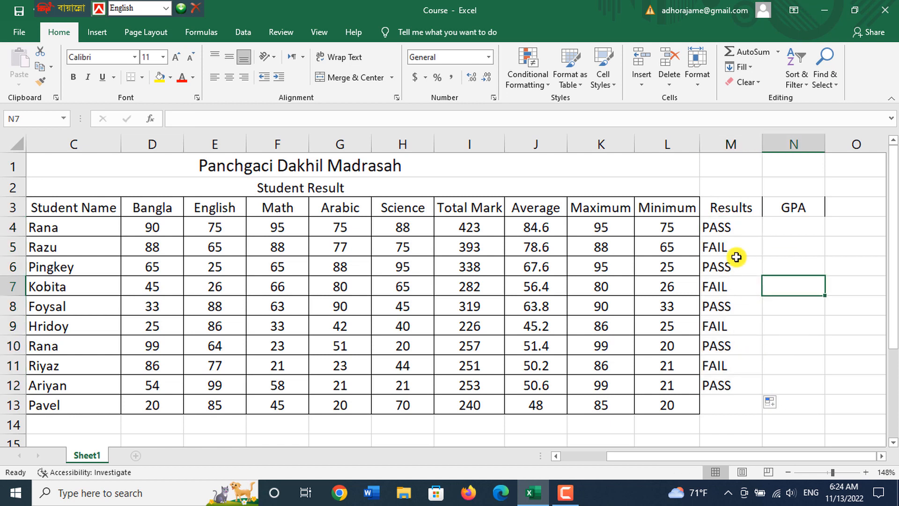
Enter FAIL in M13, the last cell of the Results column
{"action": "left_click", "coordinate": [735, 226]}
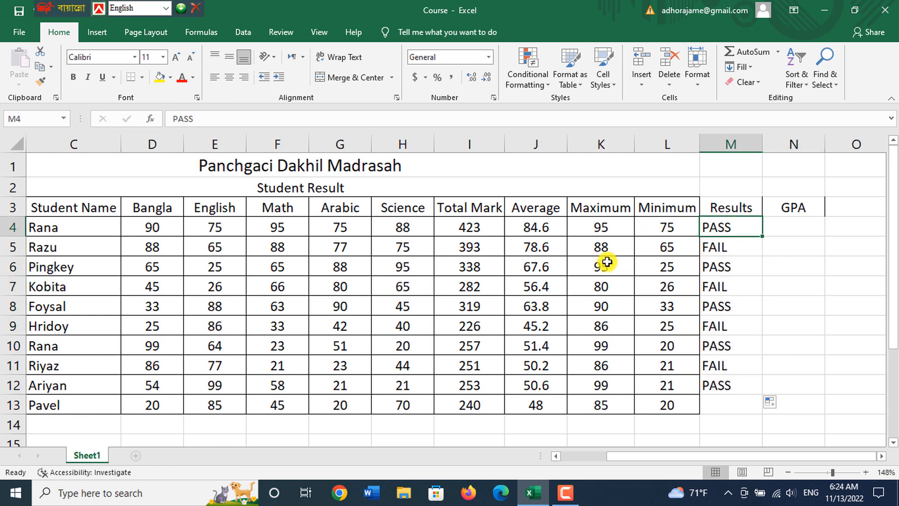
{"action": "left_click", "coordinate": [728, 406]}
{"action": "type", "text": "F"}
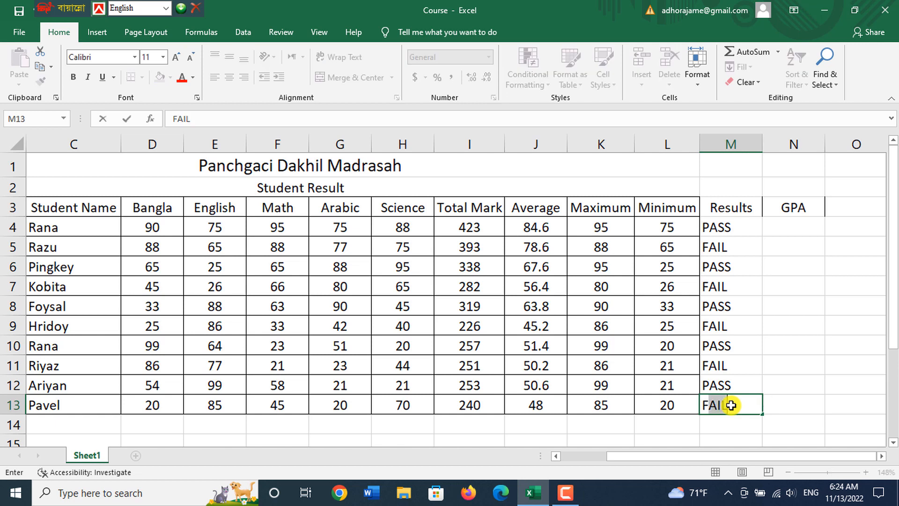
{"action": "type", "text": "AIL"}
{"action": "key", "text": "F2"}
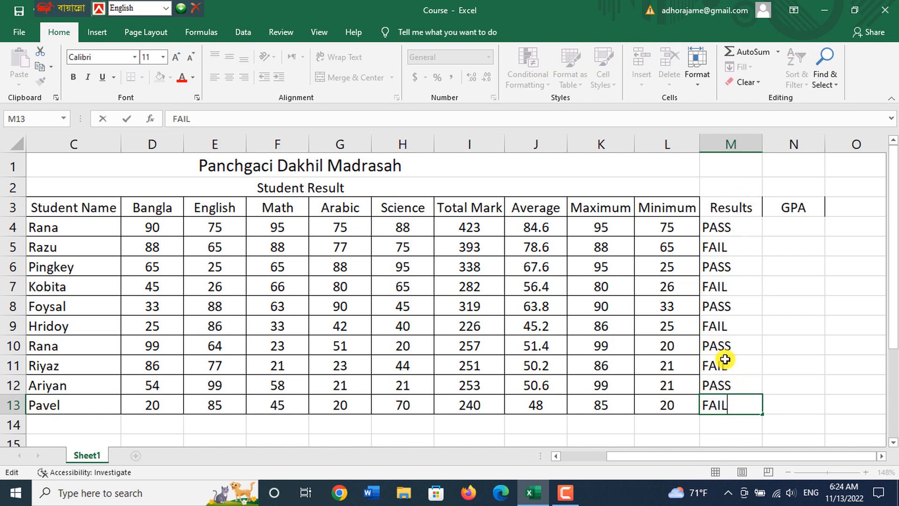
{"action": "left_click", "coordinate": [781, 327]}
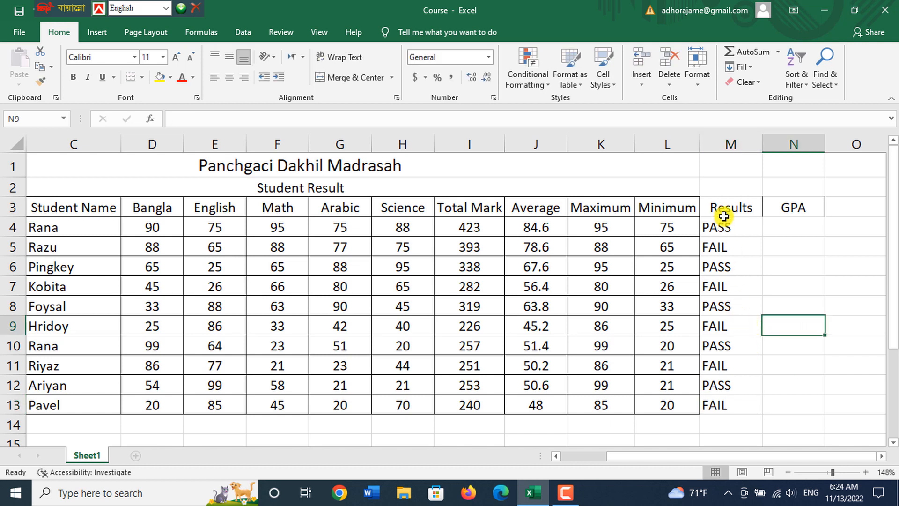
Highlight the Results cells in M4:M13 that contain the text PASS, using Green Fill with Dark Green Text
{"action": "left_click_drag", "start_coordinate": [724, 216], "coordinate": [725, 237]}
{"action": "left_click_drag", "start_coordinate": [732, 299], "coordinate": [723, 327]}
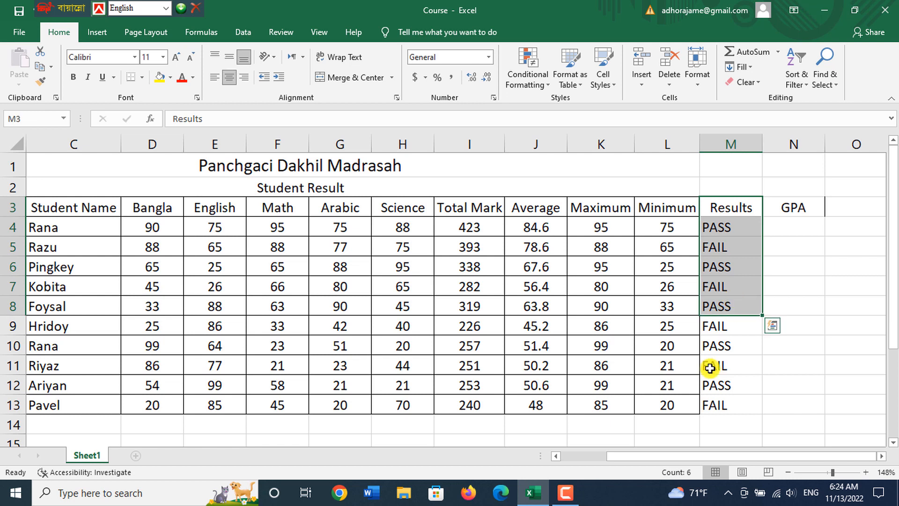
{"action": "left_click", "coordinate": [709, 364]}
{"action": "left_click_drag", "start_coordinate": [718, 231], "coordinate": [738, 411]}
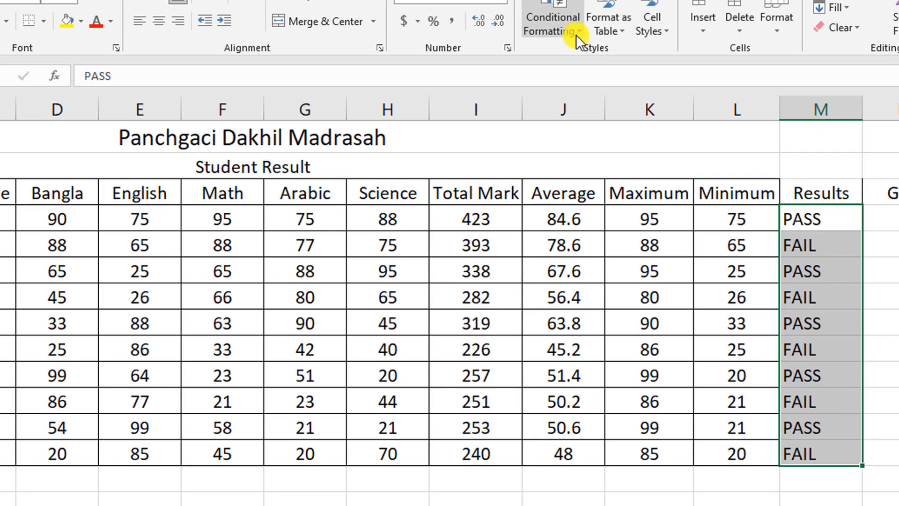
{"action": "left_click", "coordinate": [577, 32]}
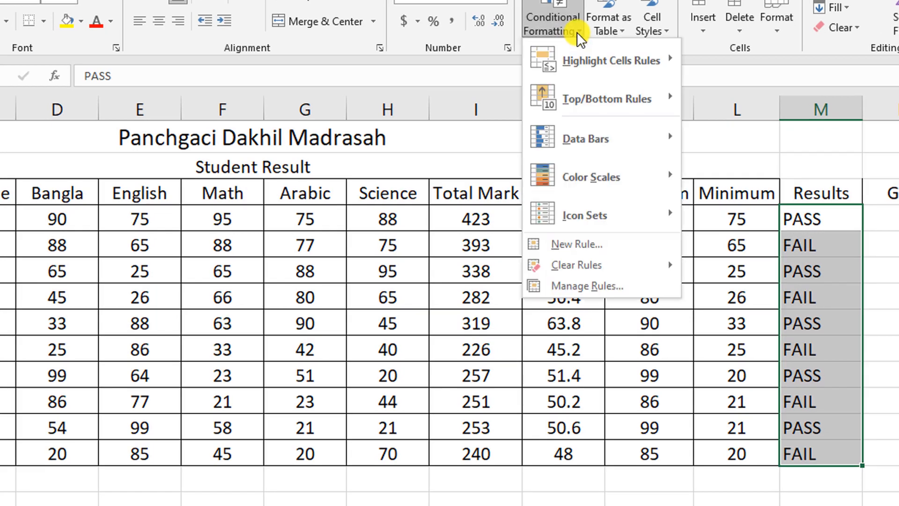
{"action": "mouse_move", "coordinate": [578, 41]}
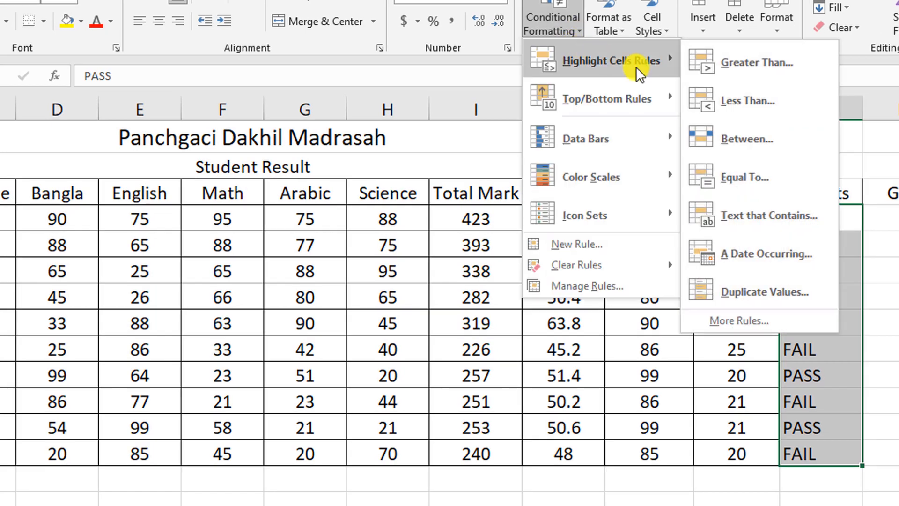
{"action": "left_click", "coordinate": [783, 214]}
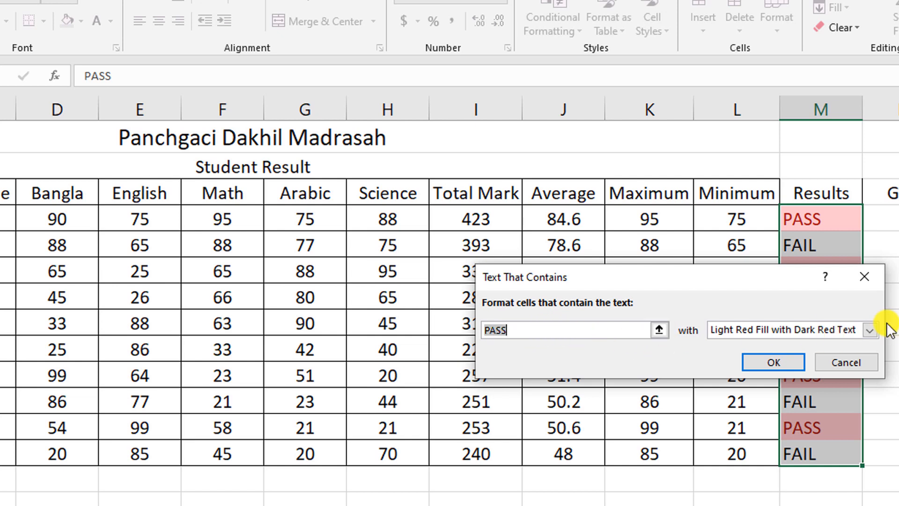
{"action": "left_click", "coordinate": [871, 329]}
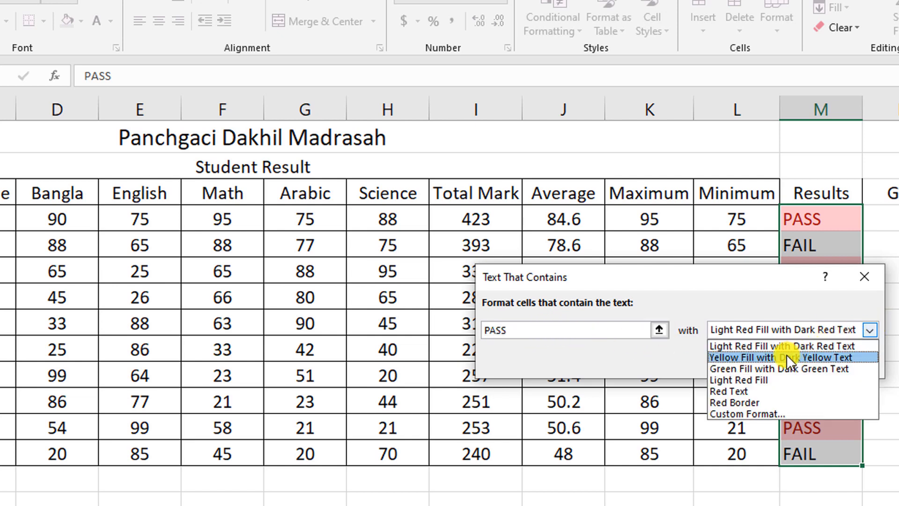
{"action": "left_click", "coordinate": [794, 366]}
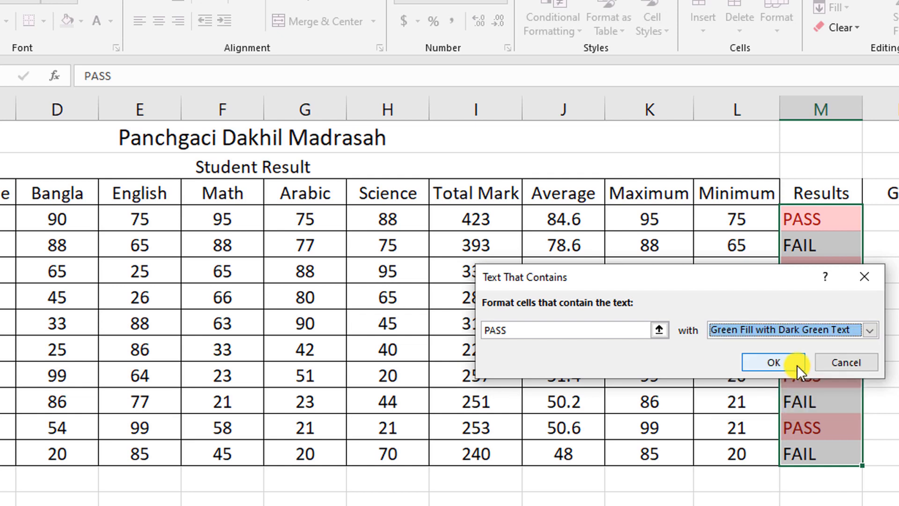
{"action": "left_click", "coordinate": [768, 361]}
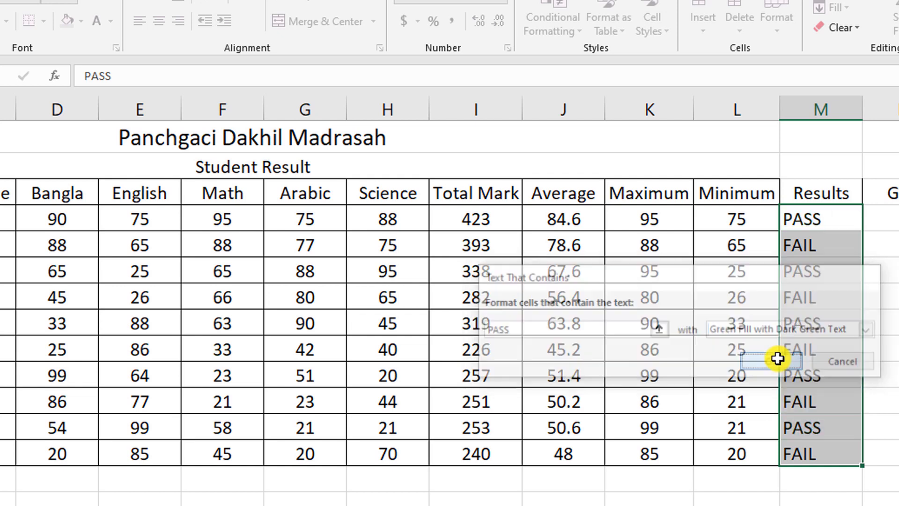
{"action": "left_click", "coordinate": [889, 339]}
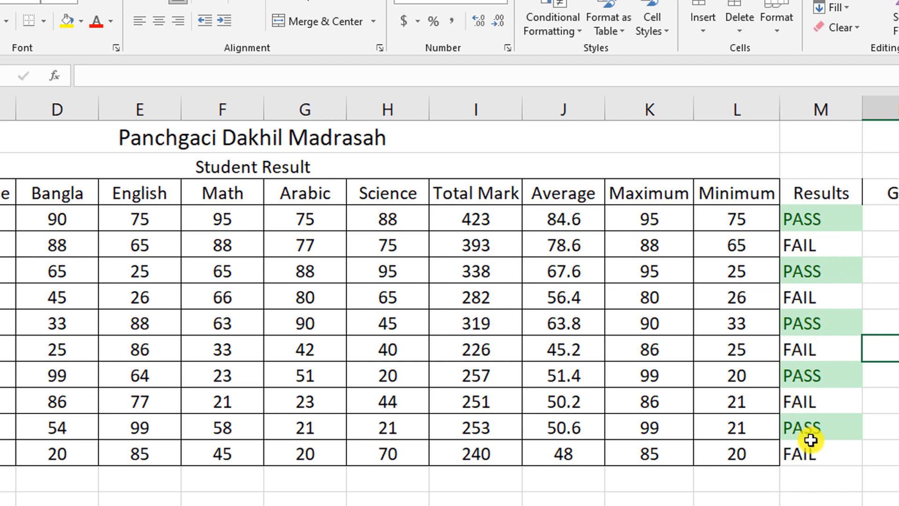
{"action": "left_click", "coordinate": [816, 241]}
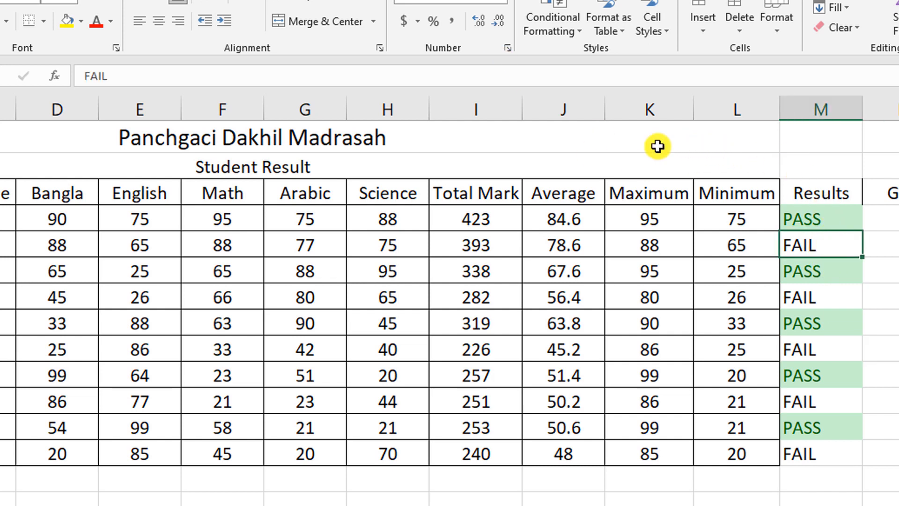
Start a Text that Contains highlight rule for the Results cells M4:M13 with the text FAIL
{"action": "left_click", "coordinate": [577, 27]}
{"action": "mouse_move", "coordinate": [669, 64]}
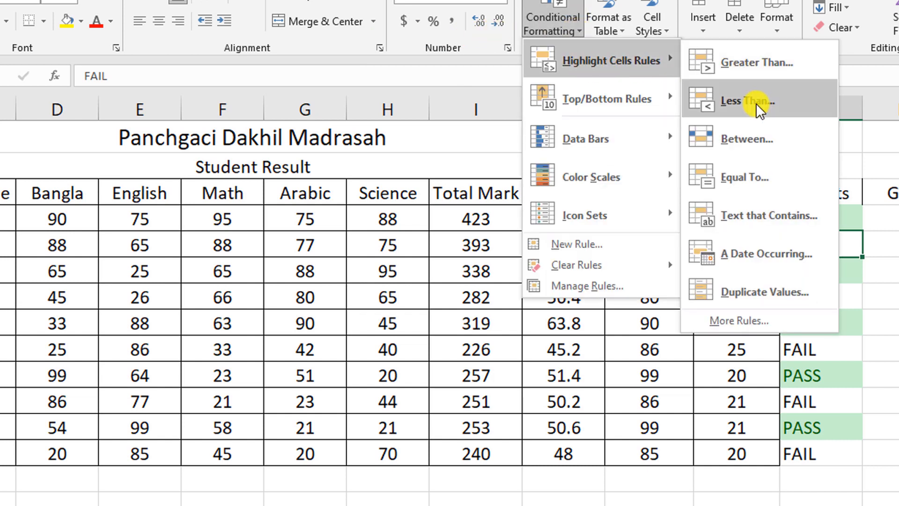
{"action": "left_click", "coordinate": [755, 216]}
{"action": "type", "text": "FAIL"}
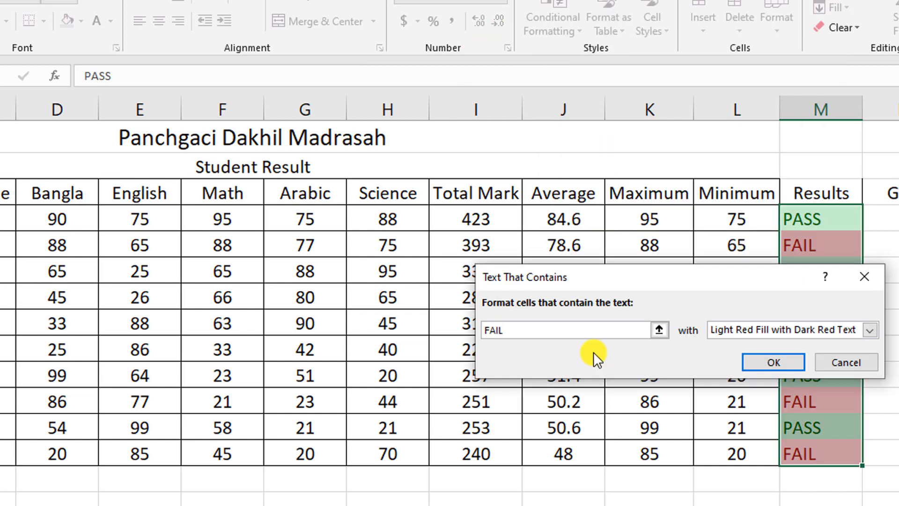
Give the FAIL rule a custom format with red font color and apply it to the Results cells
{"action": "left_click", "coordinate": [868, 329]}
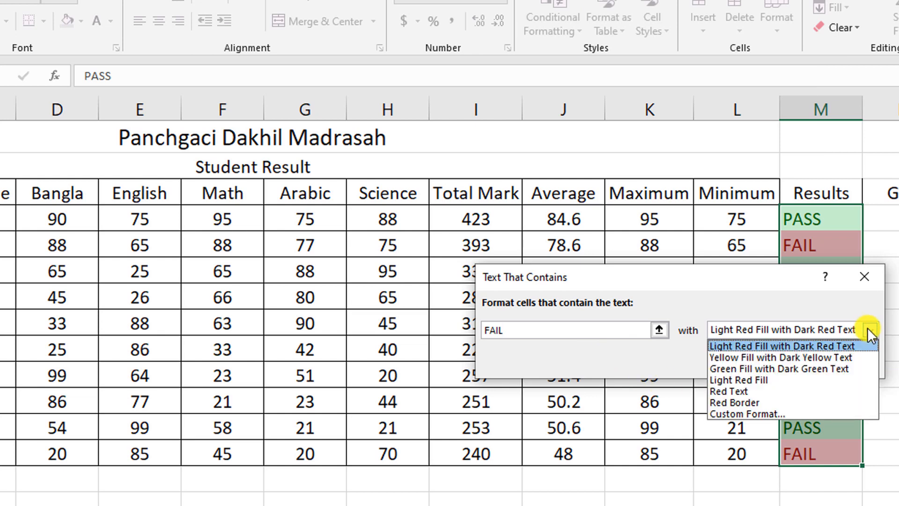
{"action": "left_click", "coordinate": [761, 401]}
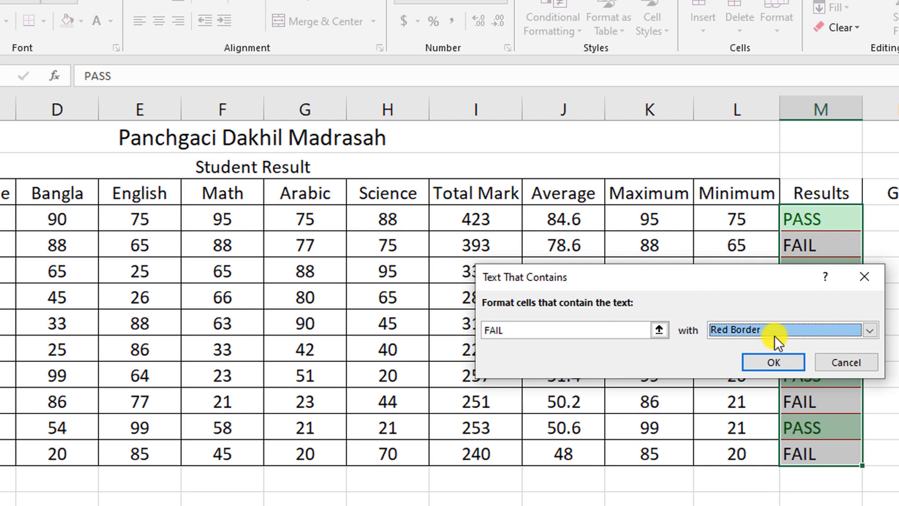
{"action": "left_click", "coordinate": [774, 330]}
{"action": "left_click", "coordinate": [754, 413]}
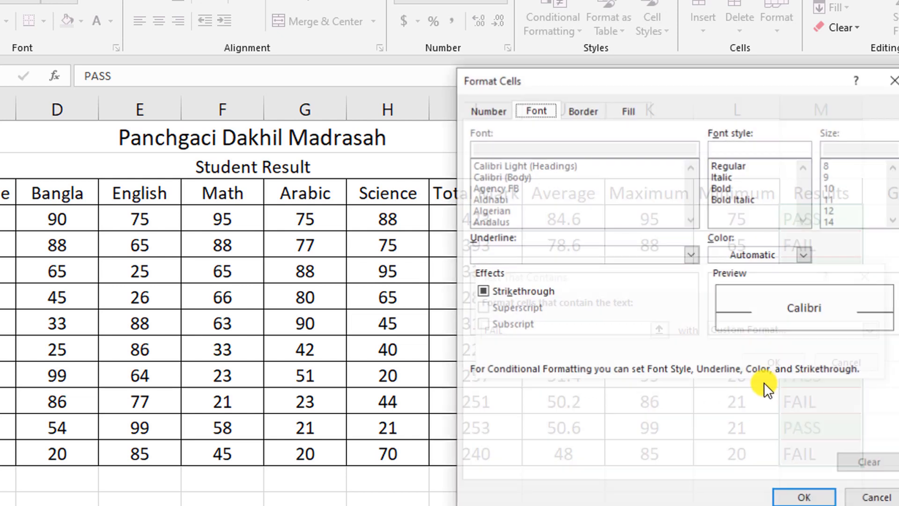
{"action": "left_click", "coordinate": [804, 254]}
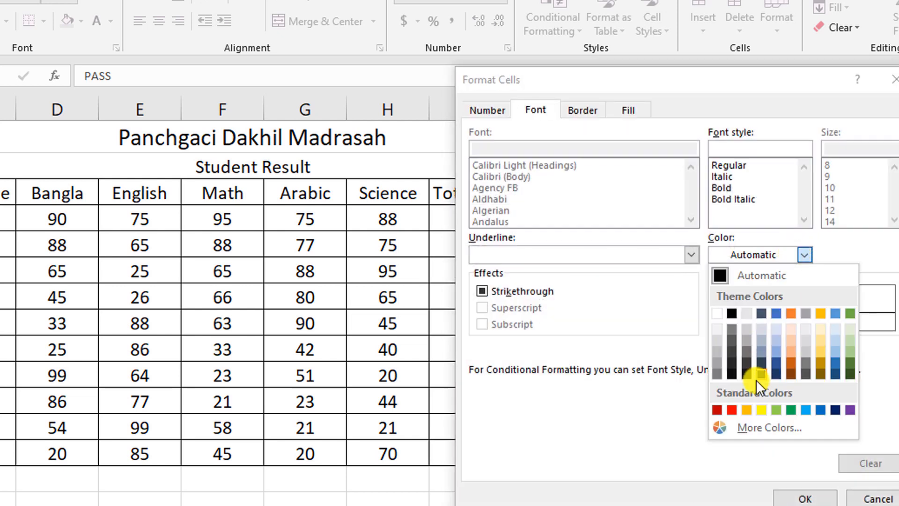
{"action": "left_click", "coordinate": [732, 413]}
{"action": "left_click", "coordinate": [812, 499]}
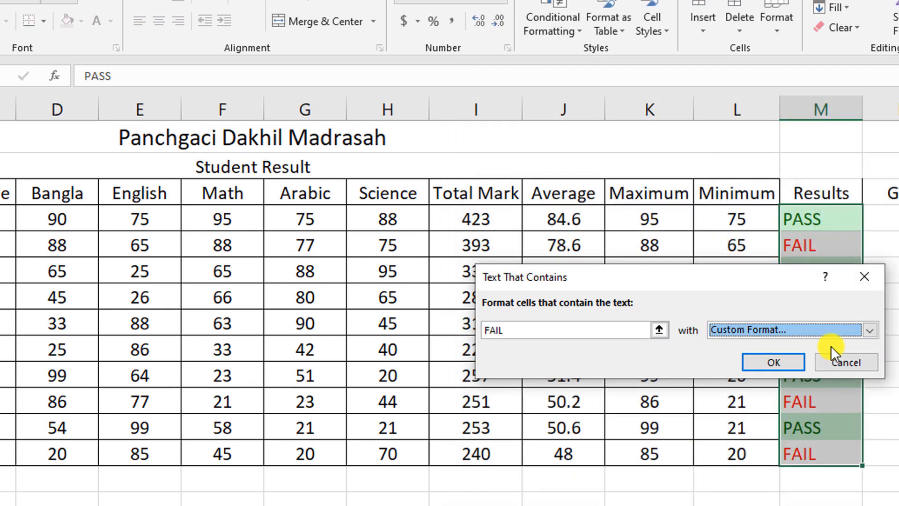
{"action": "left_click", "coordinate": [783, 355]}
{"action": "left_click", "coordinate": [845, 249]}
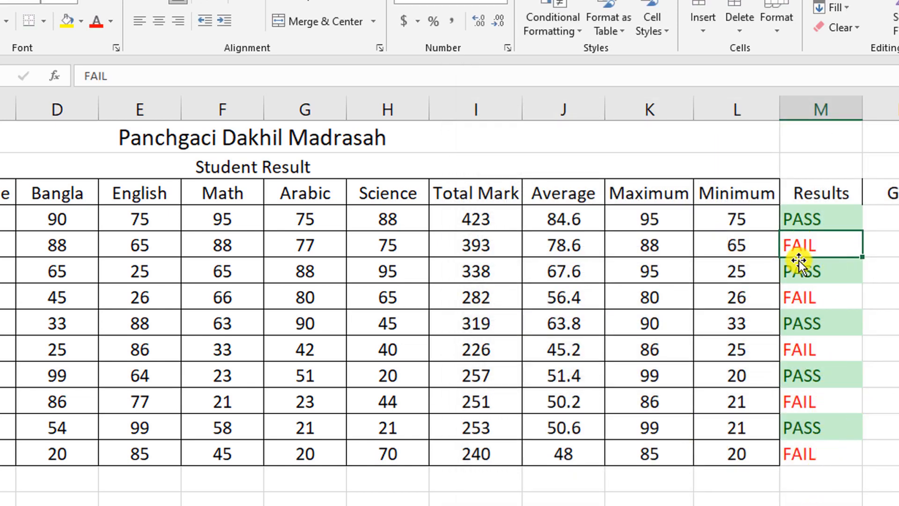
{"action": "left_click", "coordinate": [882, 250]}
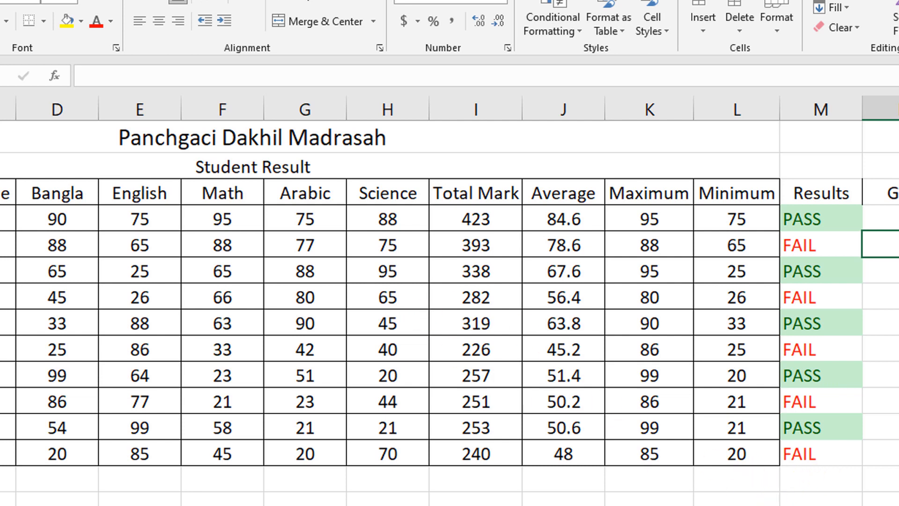
Highlight duplicate values in the Student Name cells C4:C13 using Yellow Fill with Dark Yellow Text
{"action": "left_click_drag", "start_coordinate": [773, 505], "coordinate": [683, 505]}
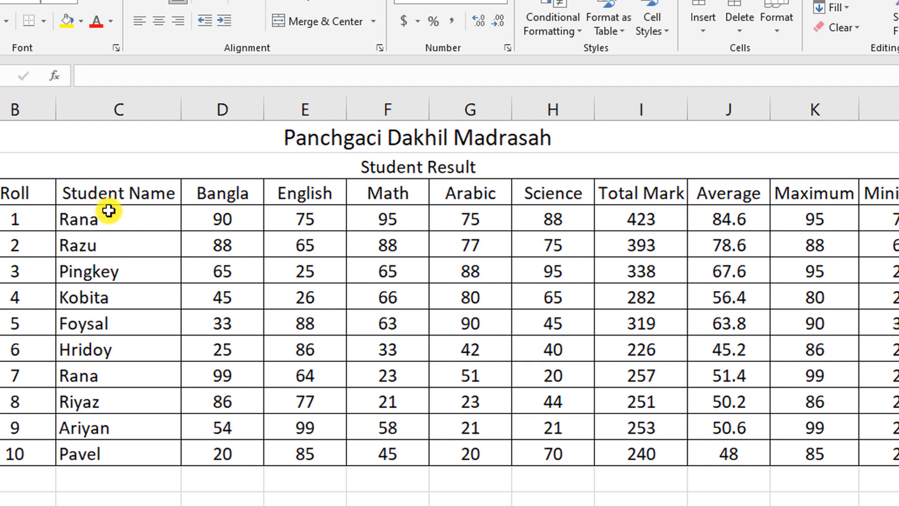
{"action": "left_click_drag", "start_coordinate": [94, 215], "coordinate": [92, 447]}
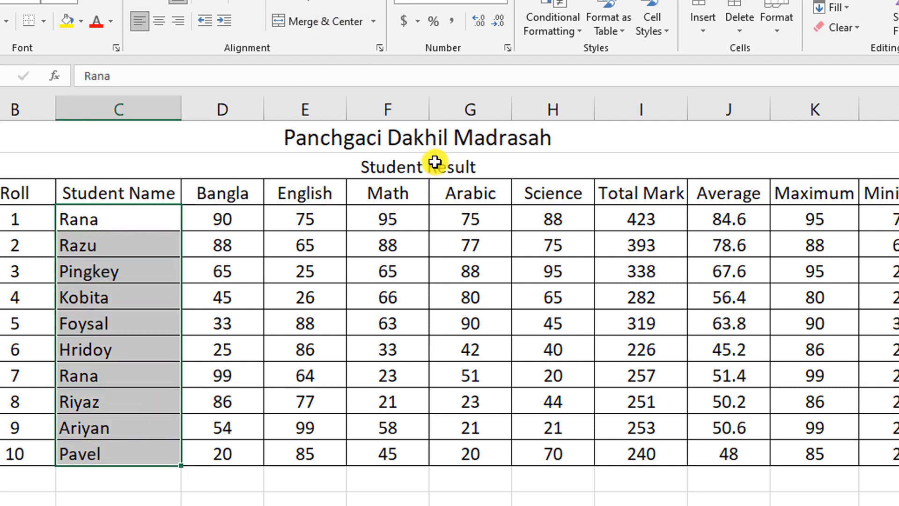
{"action": "left_click", "coordinate": [572, 31]}
{"action": "mouse_move", "coordinate": [584, 59]}
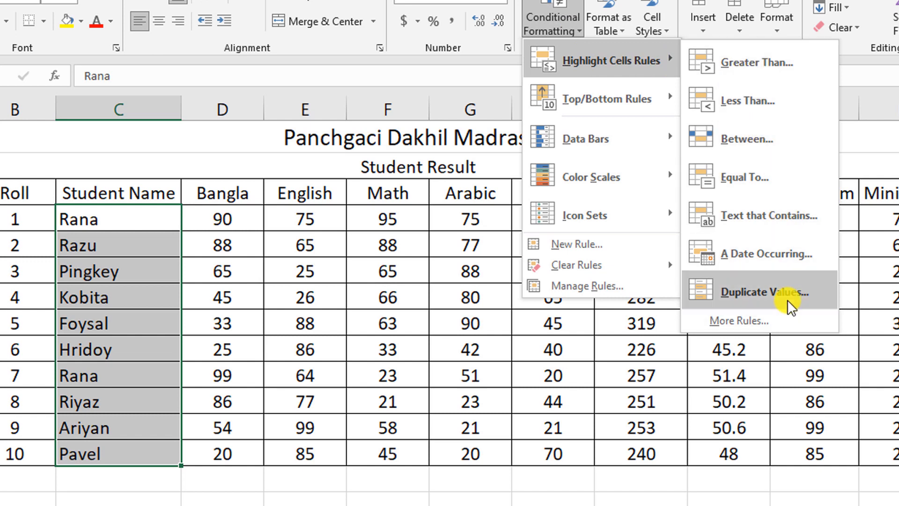
{"action": "left_click", "coordinate": [763, 293]}
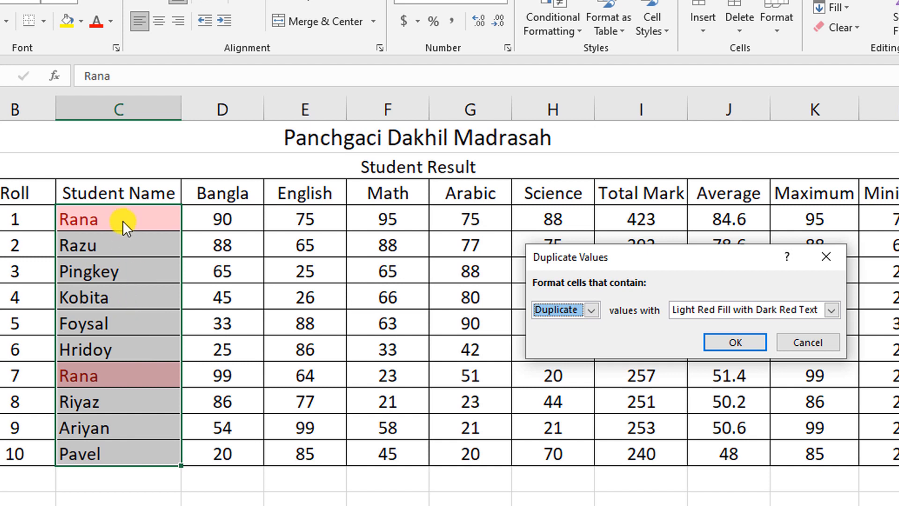
{"action": "left_click", "coordinate": [830, 310]}
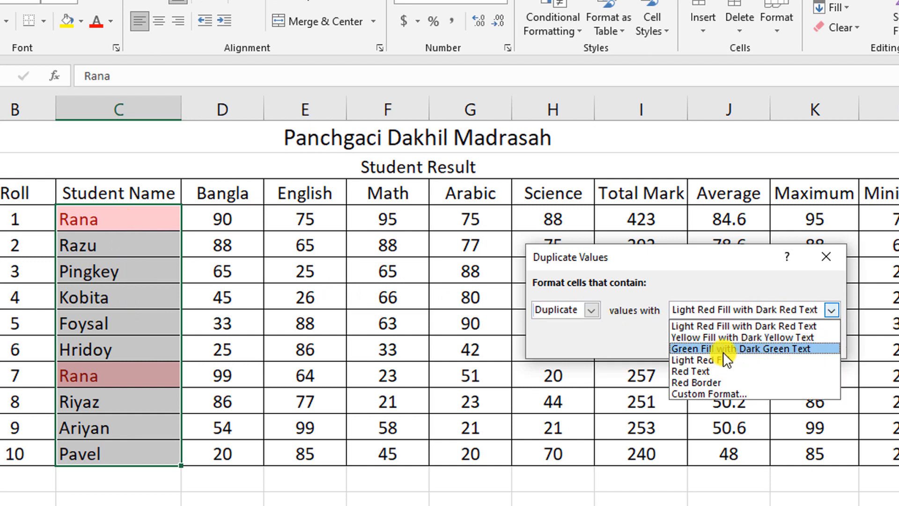
{"action": "left_click", "coordinate": [721, 340]}
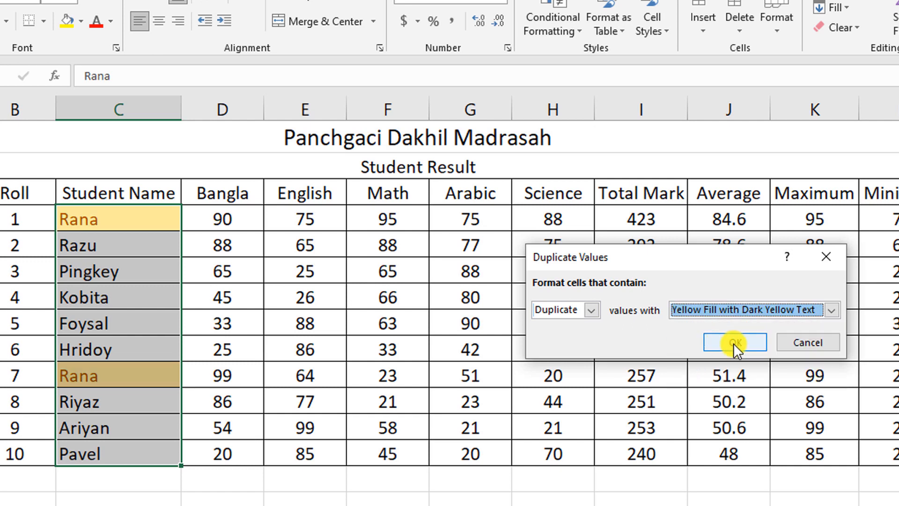
{"action": "left_click", "coordinate": [734, 344]}
{"action": "left_click", "coordinate": [157, 302]}
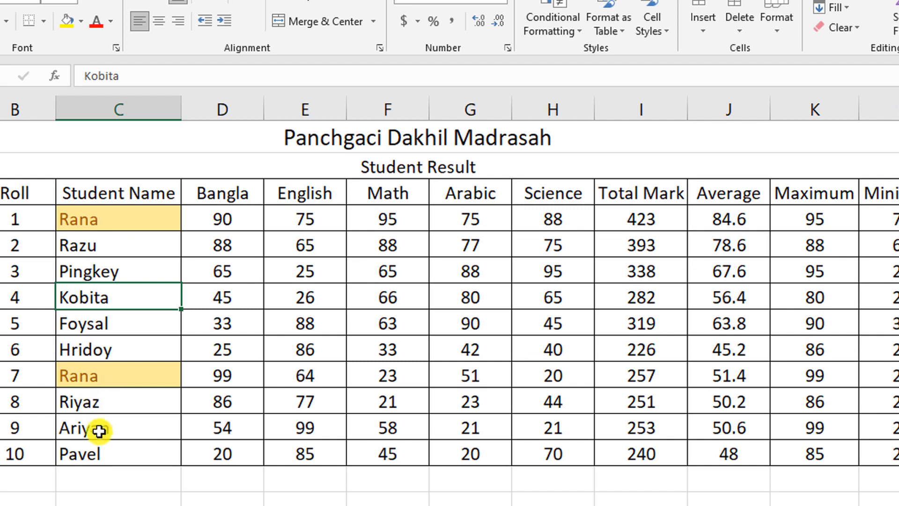
Replace the student name in C13 with the same name as in C7
{"action": "left_click", "coordinate": [129, 461]}
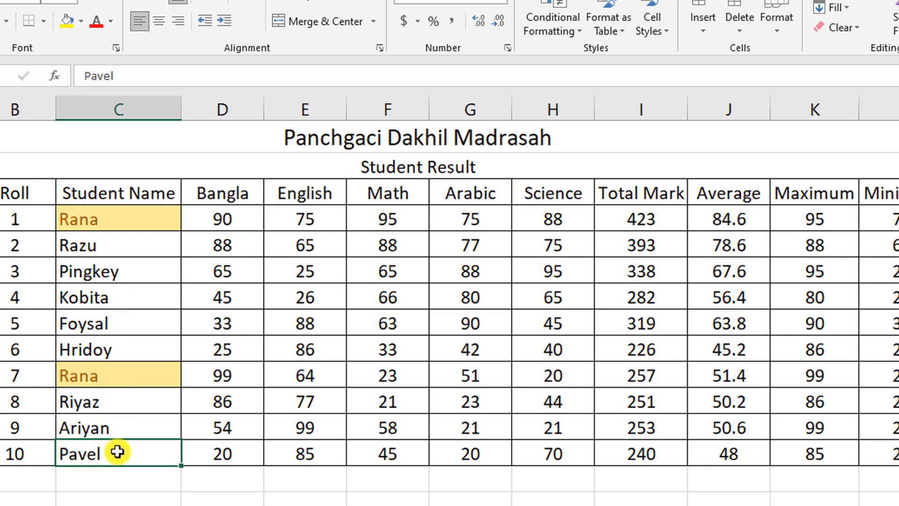
{"action": "double_click", "coordinate": [114, 452]}
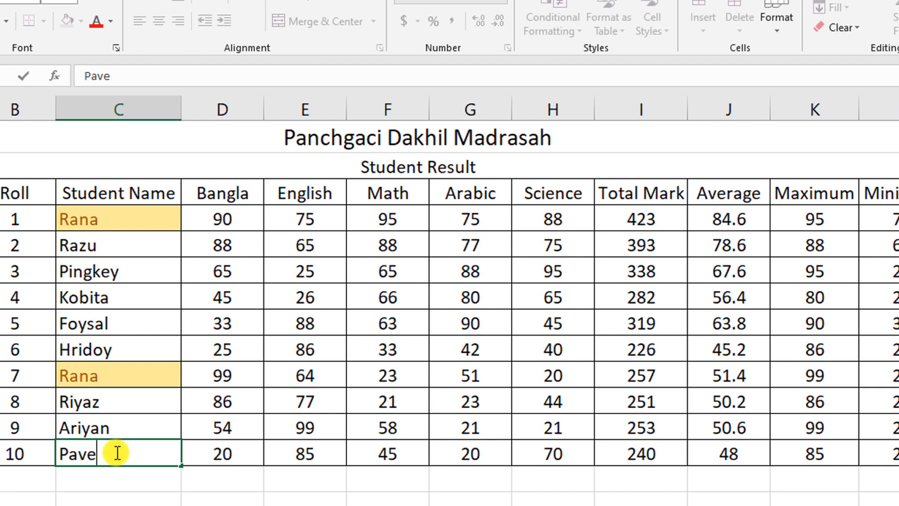
{"action": "type", "text": "Kobita"}
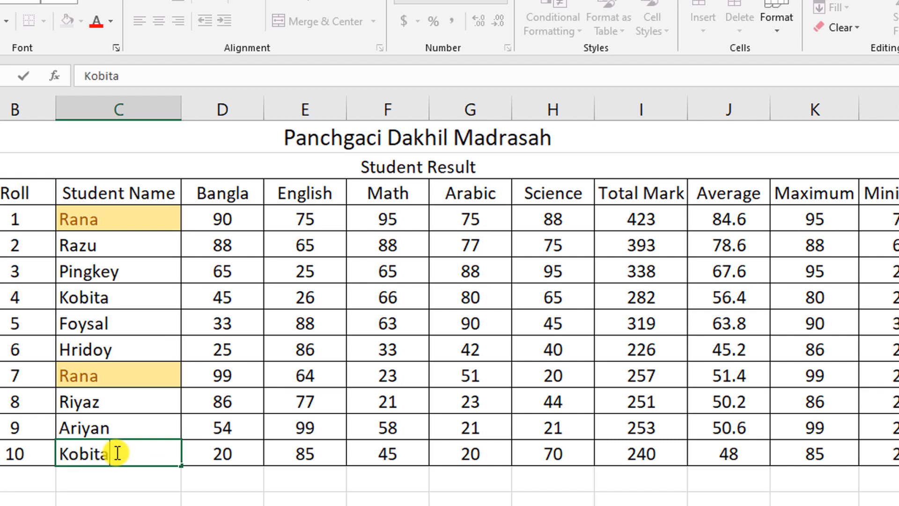
{"action": "left_click", "coordinate": [136, 426]}
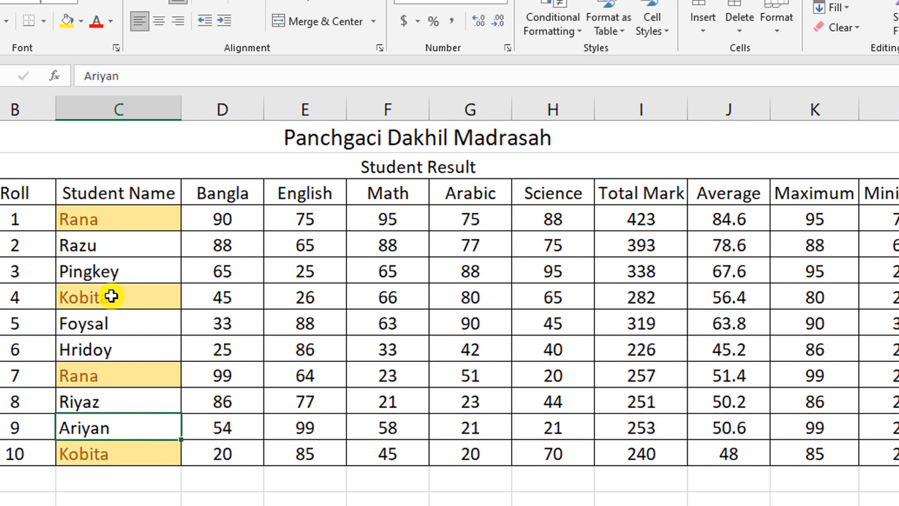
Enter the student name from C11 again in C14, directly below the Student Name list
{"action": "left_click", "coordinate": [102, 486]}
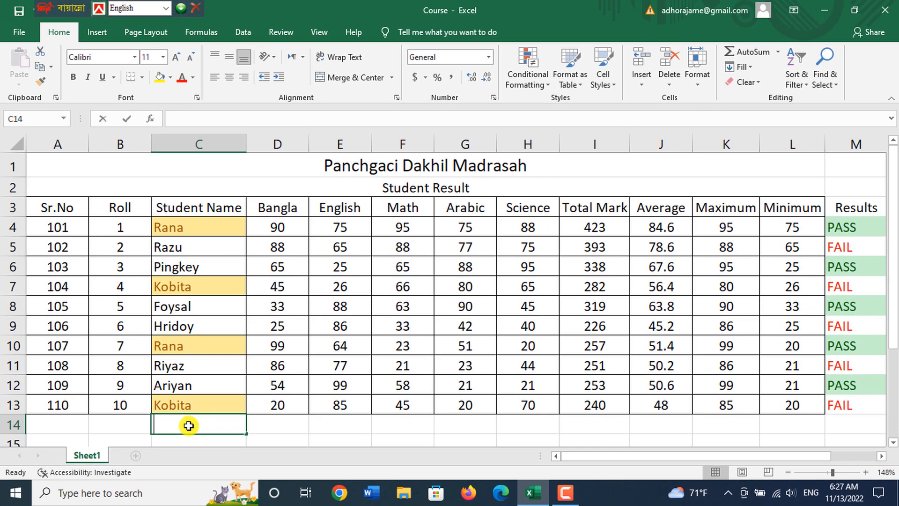
{"action": "type", "text": "Riyaz"}
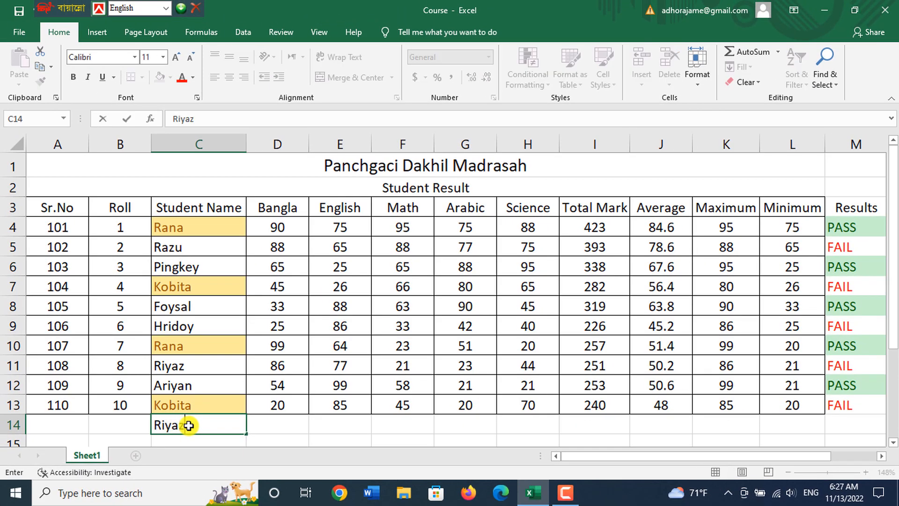
{"action": "left_click", "coordinate": [279, 423]}
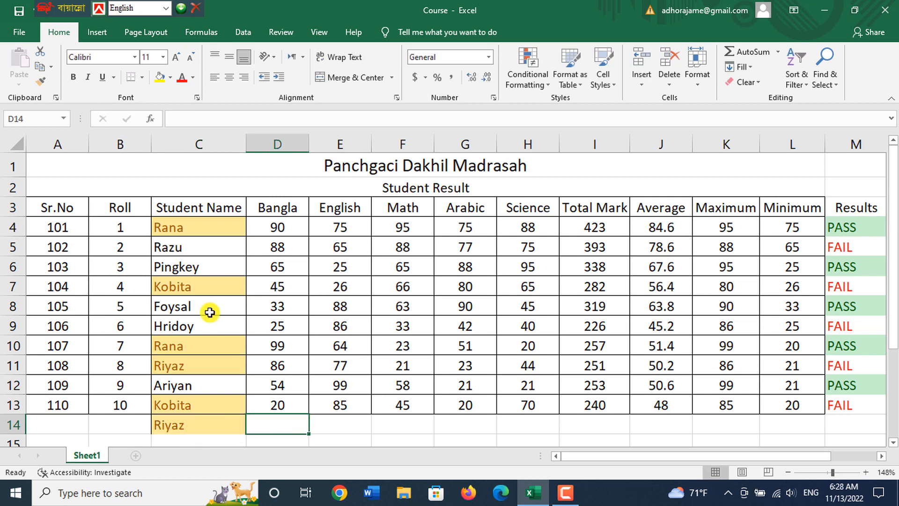
{"action": "scroll", "coordinate": [204, 327], "scroll_direction": "down", "scroll_amount": 1}
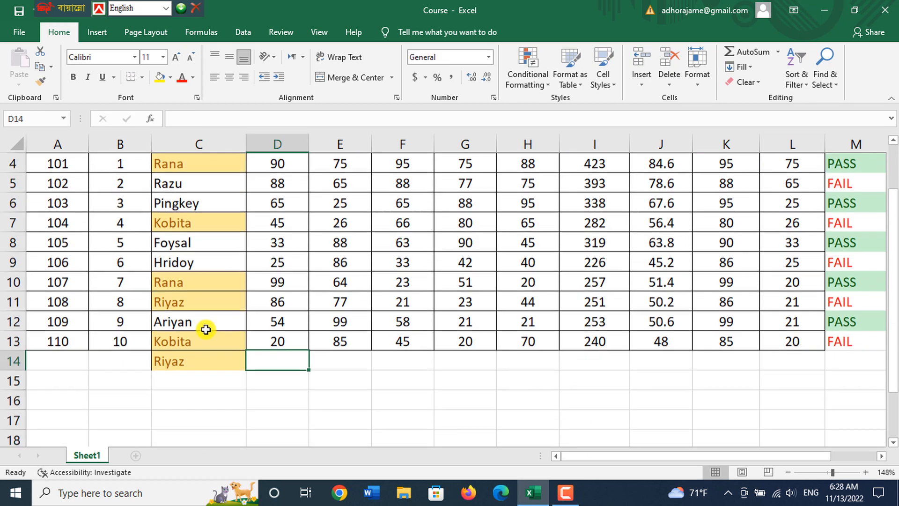
{"action": "scroll", "coordinate": [215, 285], "scroll_direction": "up", "scroll_amount": 1}
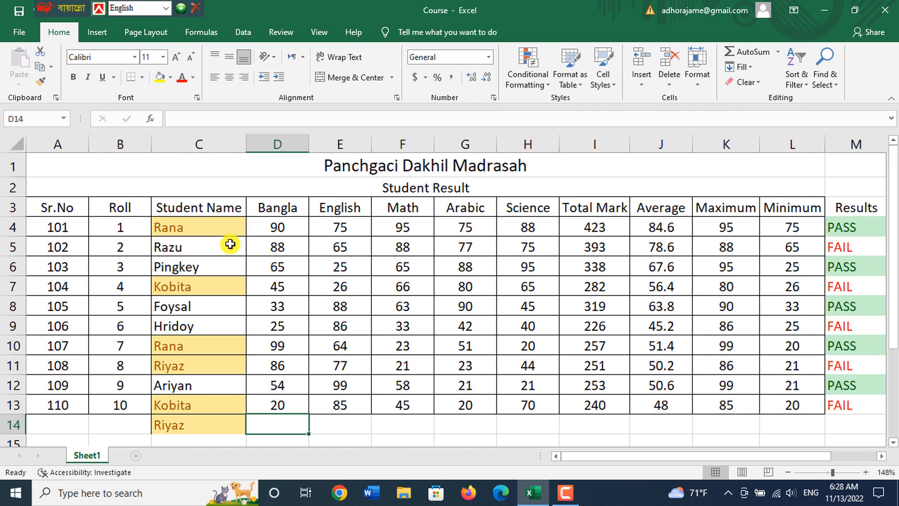
{"action": "left_click", "coordinate": [328, 286]}
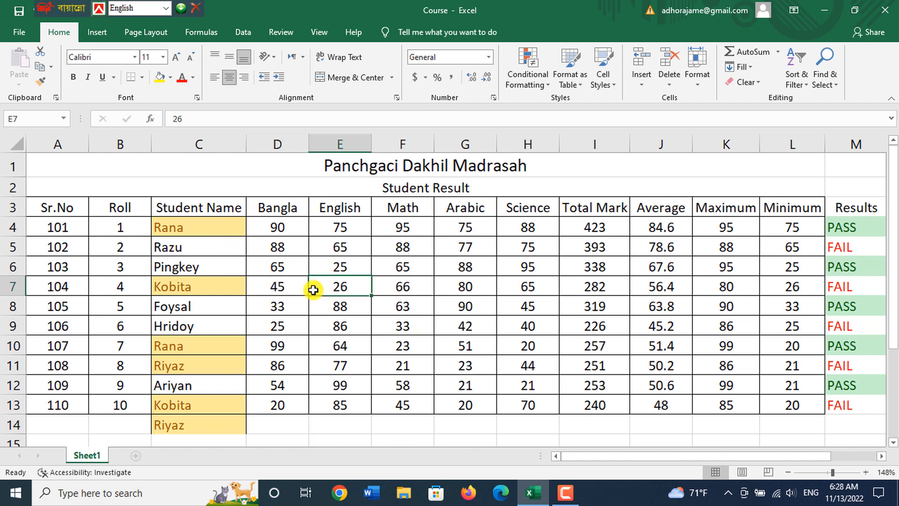
{"action": "left_click", "coordinate": [176, 247]}
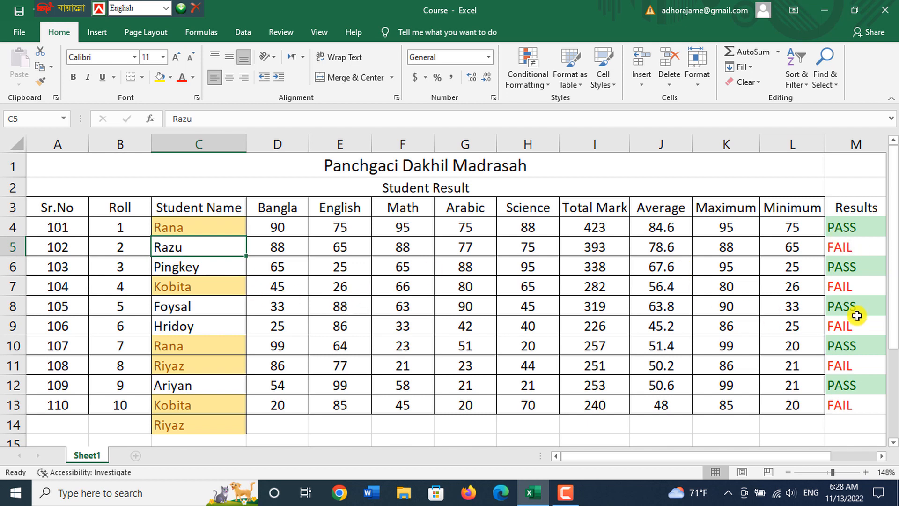
{"action": "left_click", "coordinate": [268, 316]}
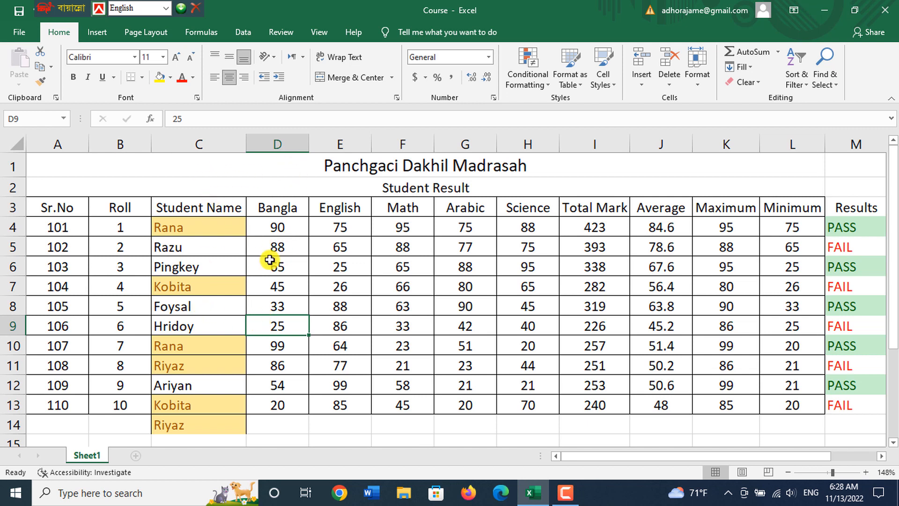
{"action": "left_click", "coordinate": [305, 246]}
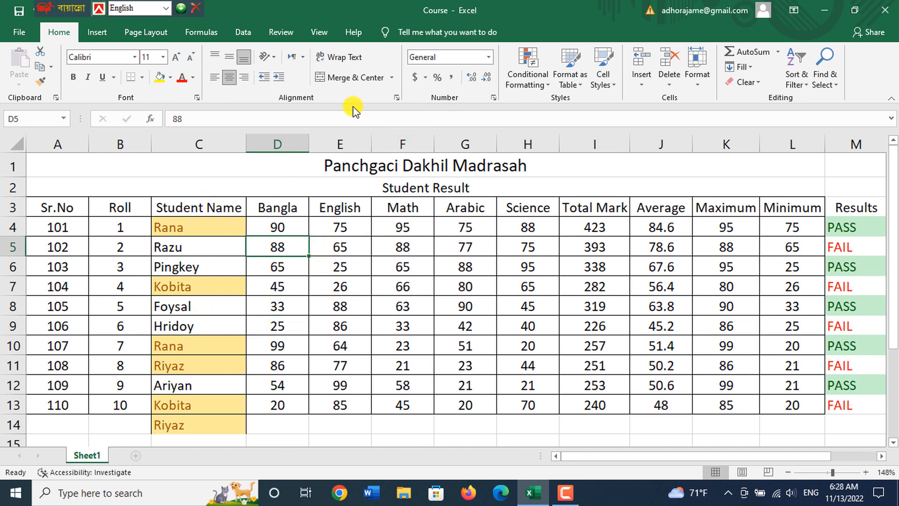
Clear all conditional formatting rules from the entire sheet
{"action": "left_click", "coordinate": [532, 86]}
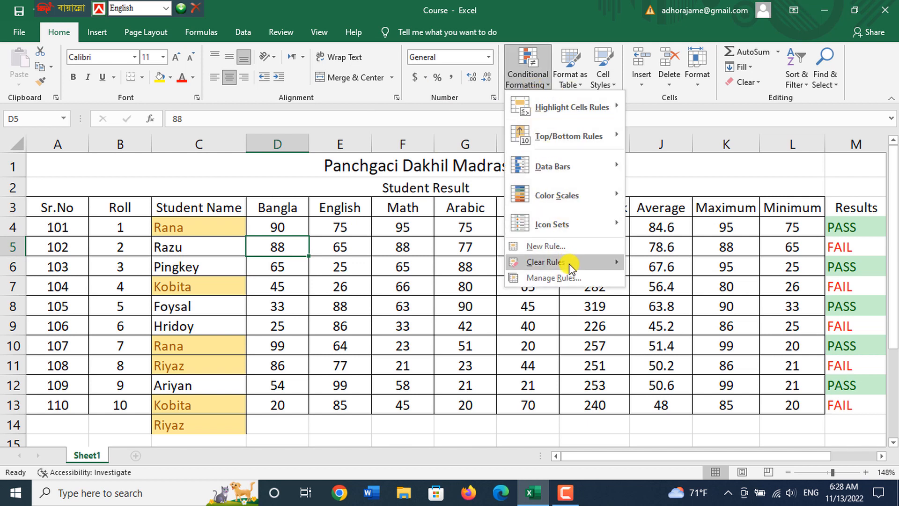
{"action": "mouse_move", "coordinate": [568, 264]}
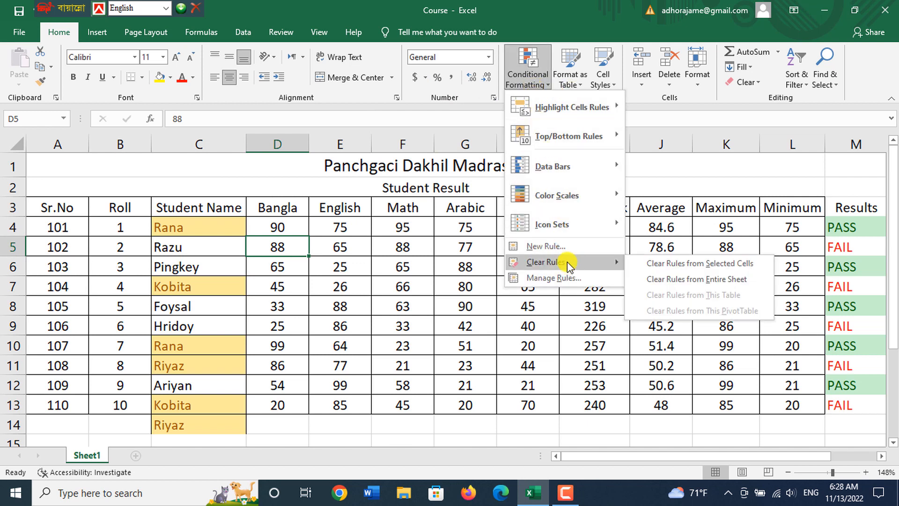
{"action": "left_click", "coordinate": [672, 281]}
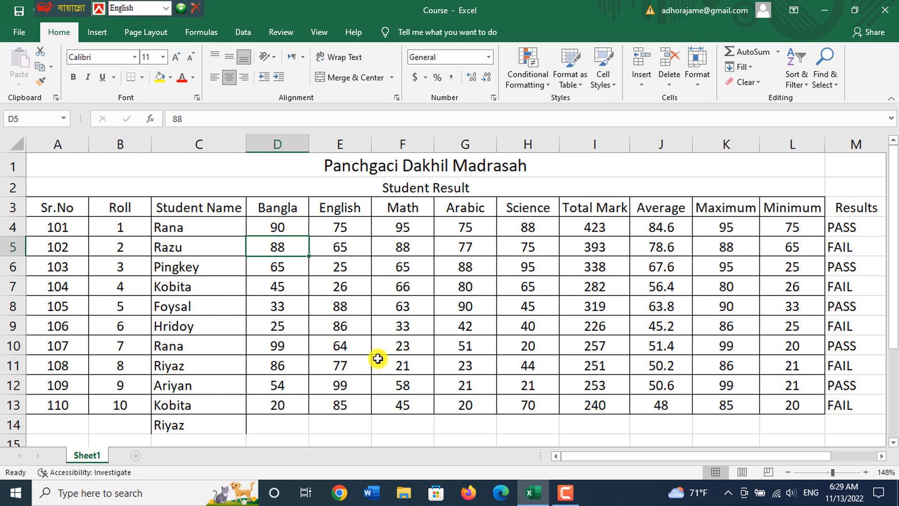
{"action": "left_click", "coordinate": [351, 346]}
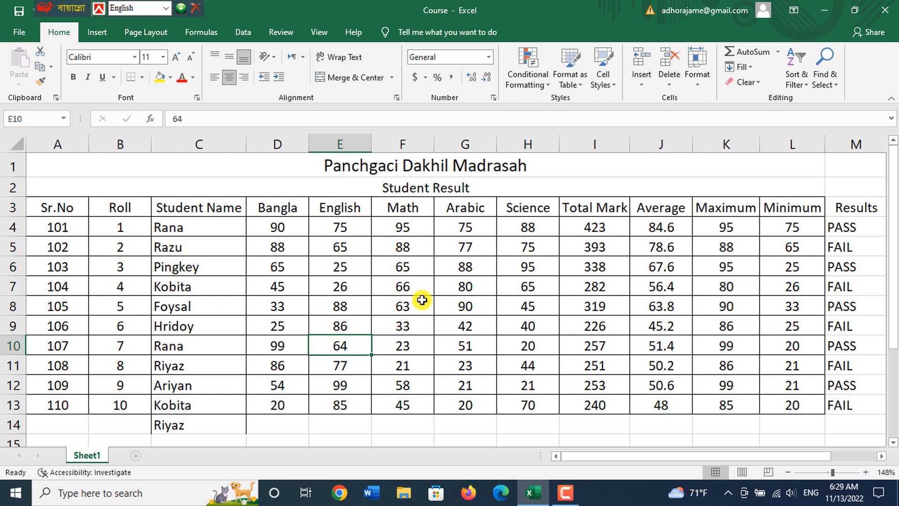
{"action": "left_click", "coordinate": [328, 234]}
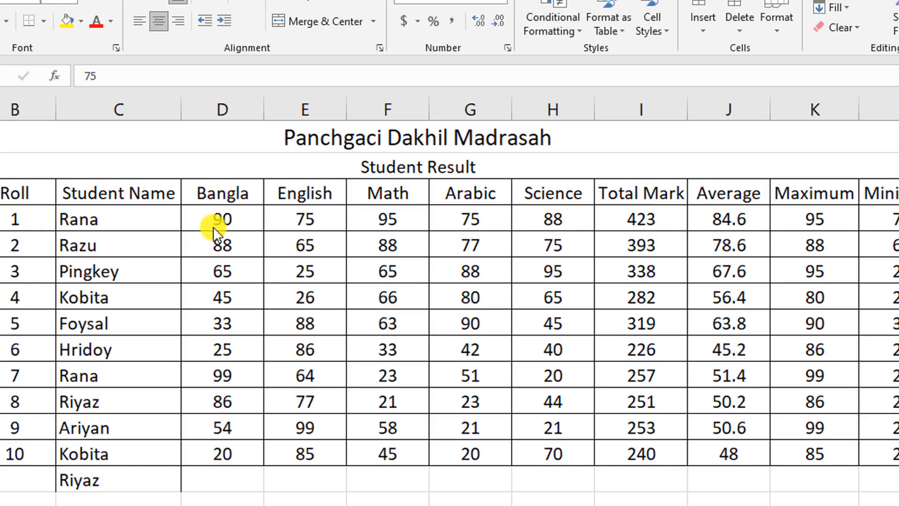
{"action": "left_click", "coordinate": [305, 219]}
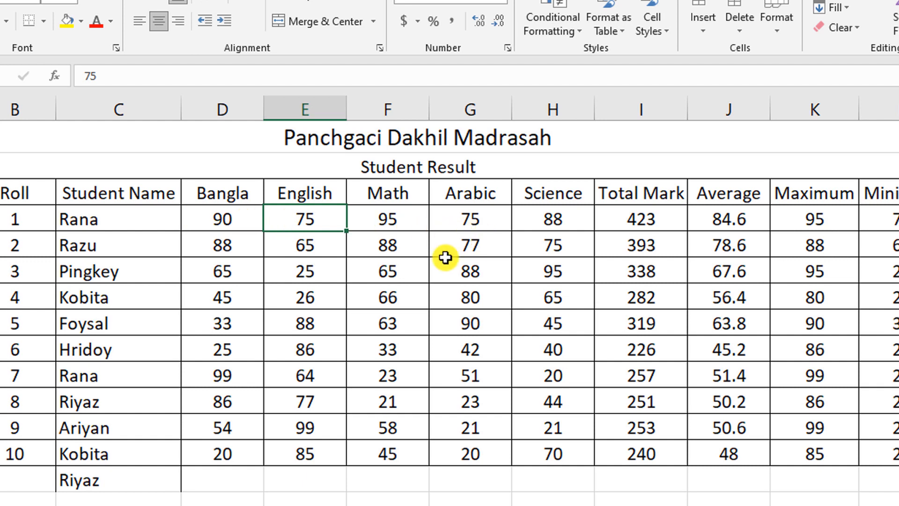
Apply light blue solid fill data bars to the subject marks from Bangla to Science, D4:H13
{"action": "left_click", "coordinate": [267, 243]}
{"action": "left_click_drag", "start_coordinate": [220, 222], "coordinate": [576, 443]}
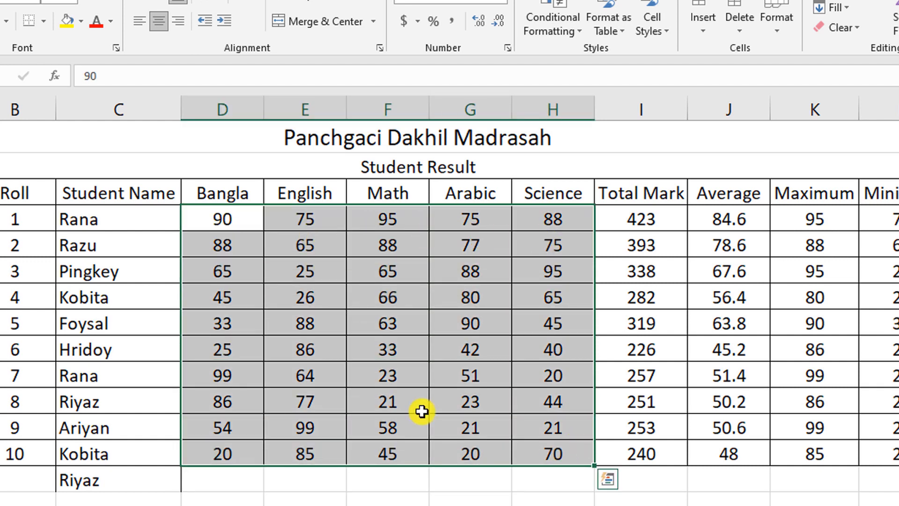
{"action": "left_click", "coordinate": [555, 22]}
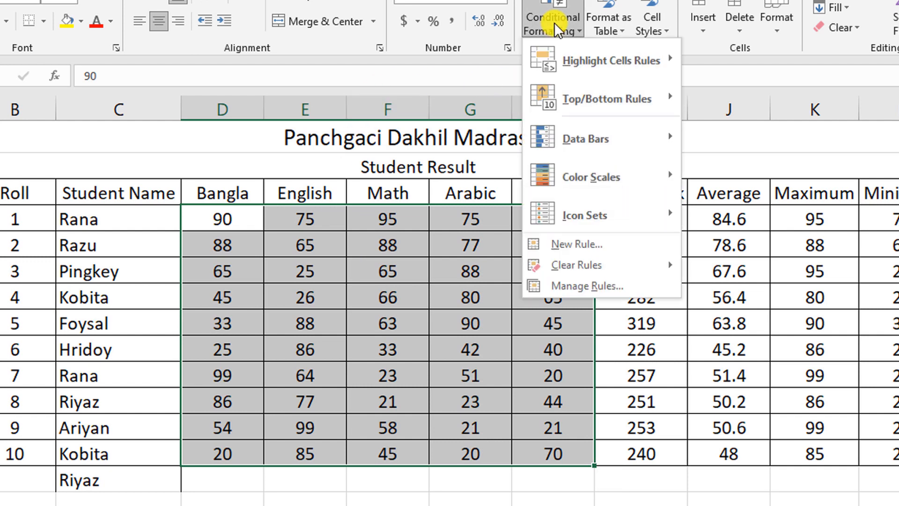
{"action": "mouse_move", "coordinate": [611, 137]}
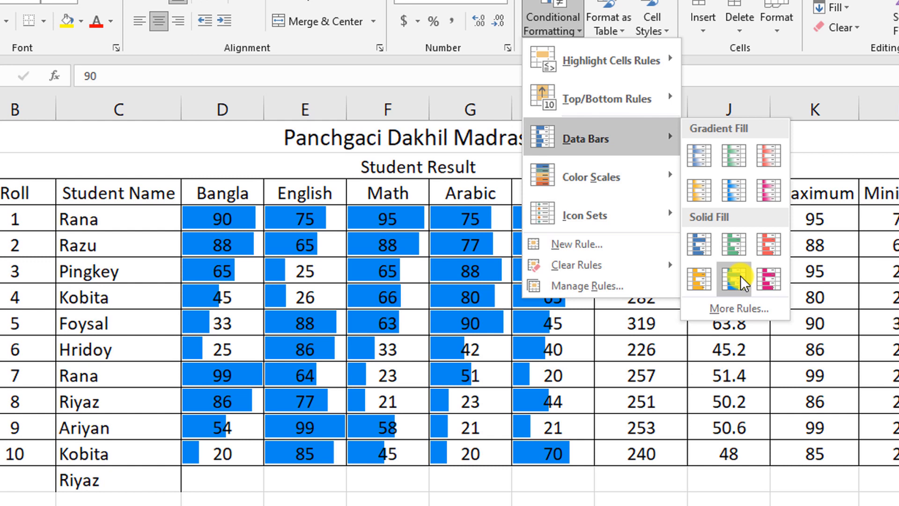
{"action": "left_click", "coordinate": [740, 276]}
{"action": "left_click", "coordinate": [406, 380]}
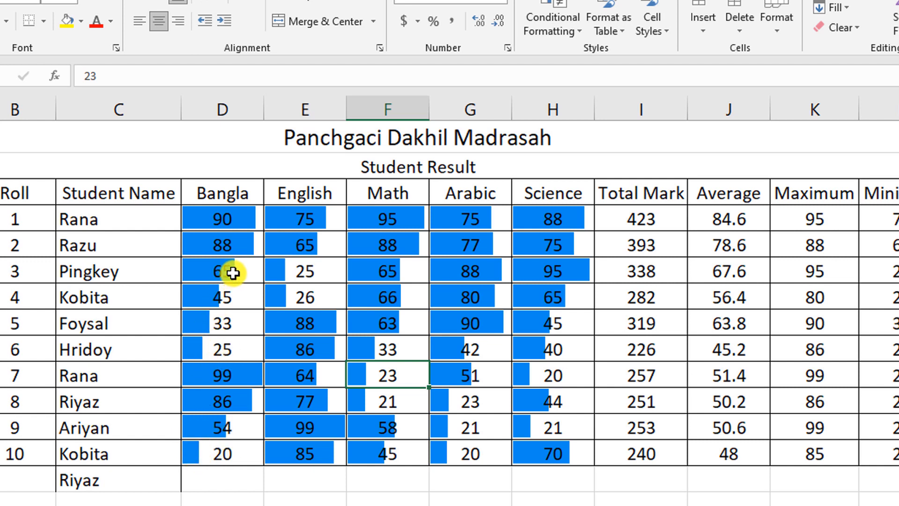
Change the Bangla mark for Roll 6 in D9 to 100 to test its data bar
{"action": "left_click", "coordinate": [235, 350]}
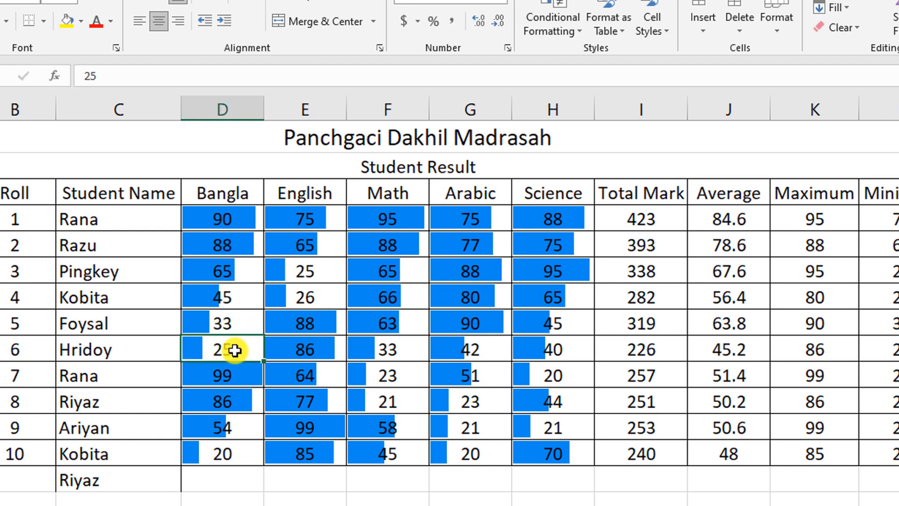
{"action": "type", "text": "100"}
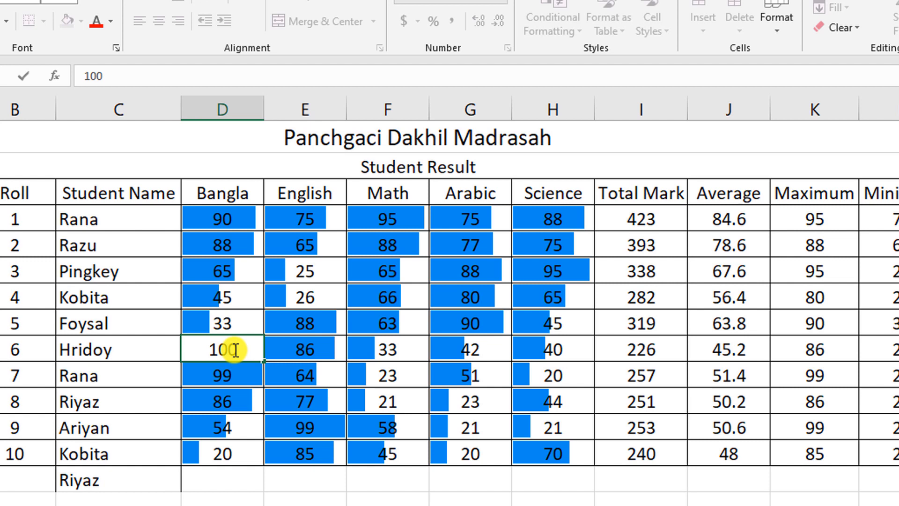
{"action": "left_click", "coordinate": [301, 351]}
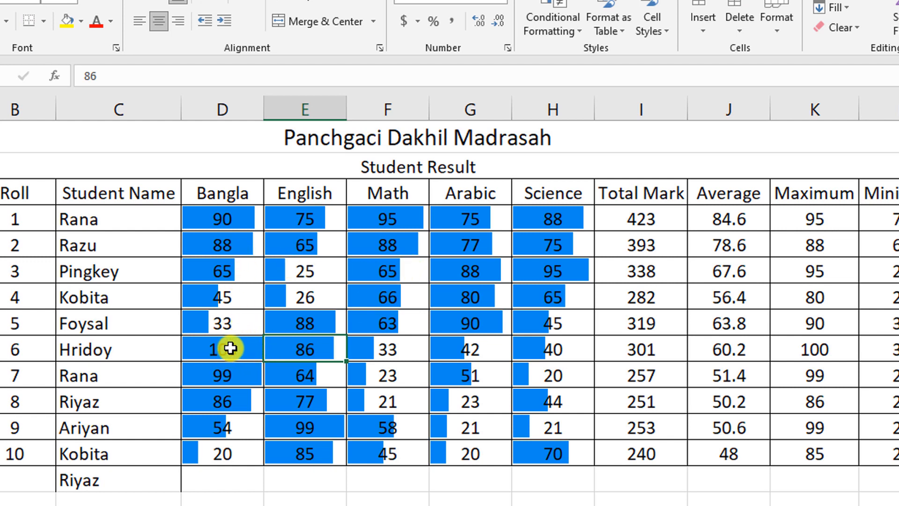
Undo the mark change in D9 and the data bars on the subject marks
{"action": "key", "text": "ctrl+z"}
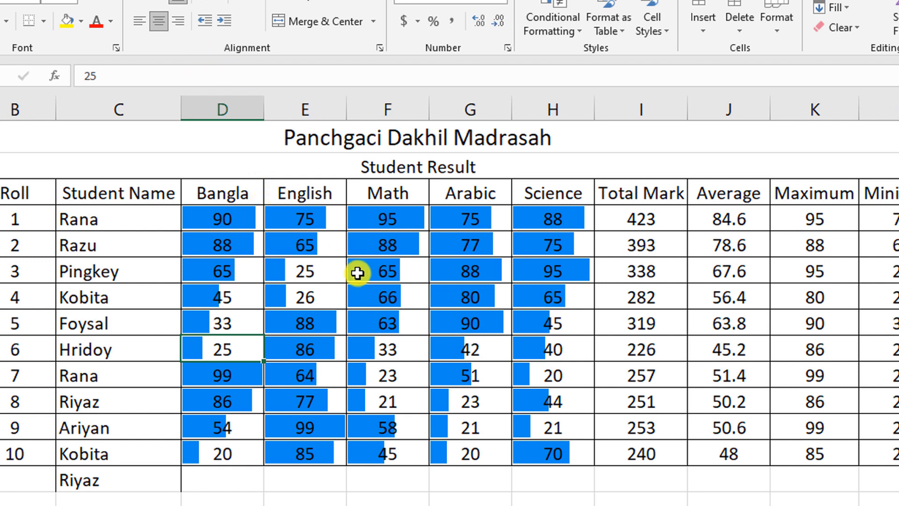
{"action": "key", "text": "ctrl+z"}
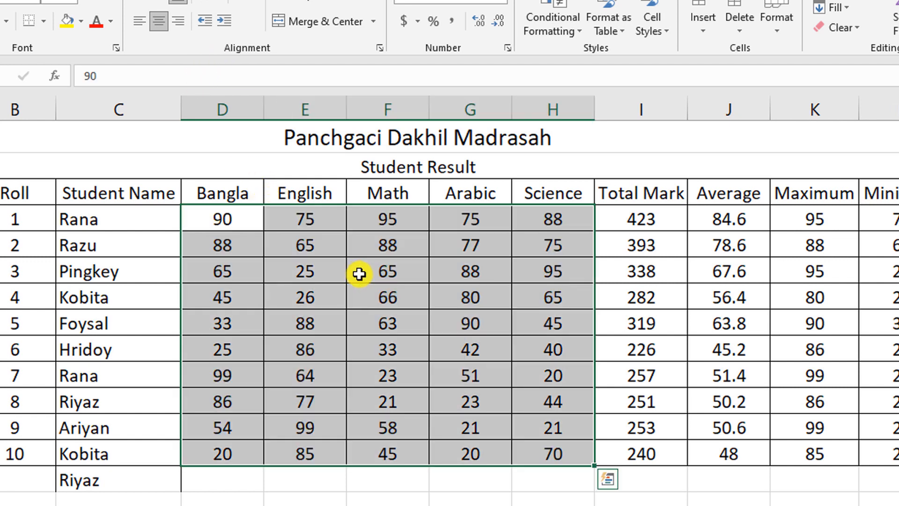
{"action": "left_click", "coordinate": [372, 297]}
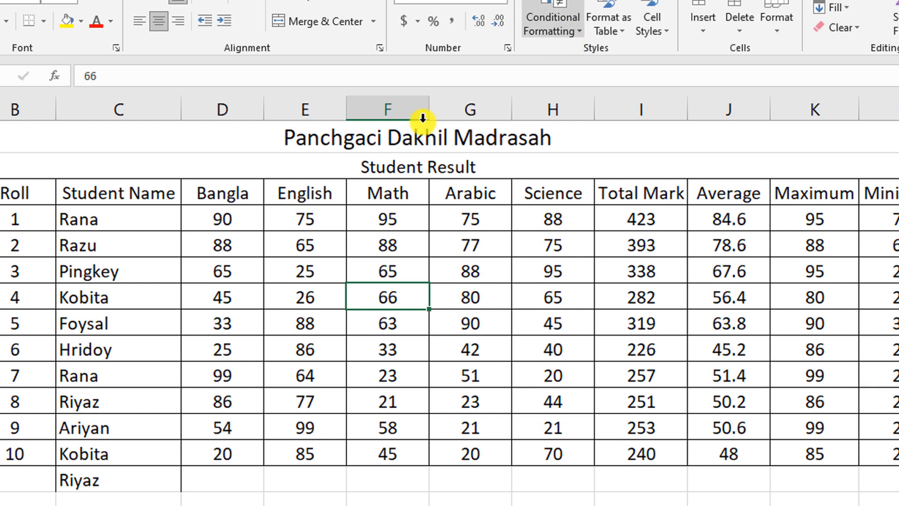
Apply the green-yellow-red color scale to the subject marks D4:H13 and undo it after viewing the result
{"action": "left_click_drag", "start_coordinate": [212, 224], "coordinate": [538, 450]}
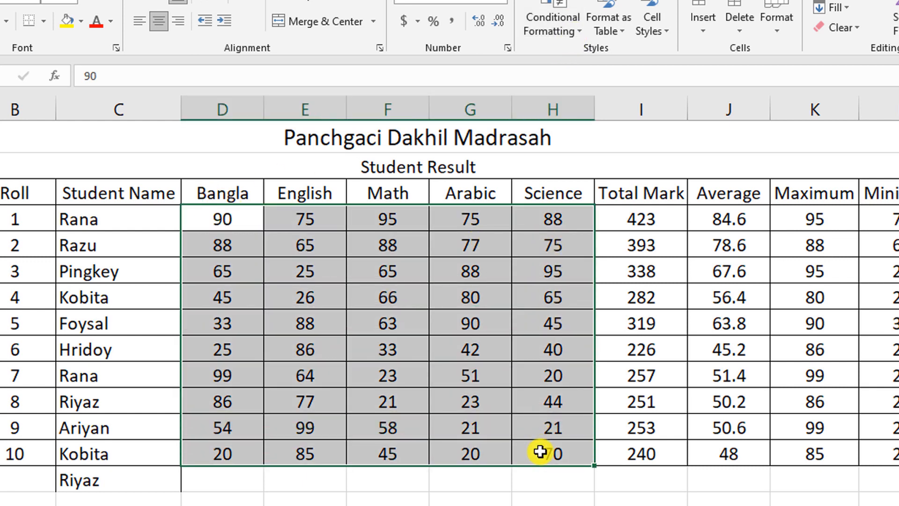
{"action": "left_click", "coordinate": [571, 28]}
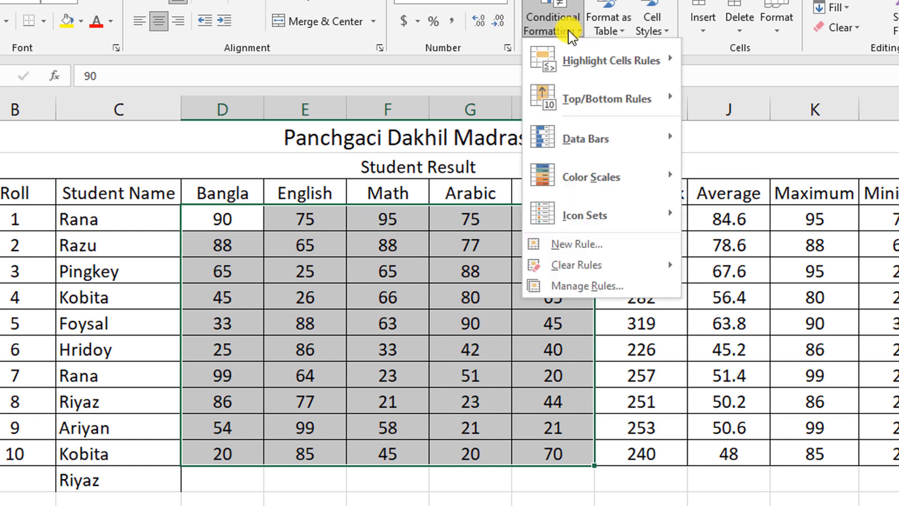
{"action": "mouse_move", "coordinate": [596, 179]}
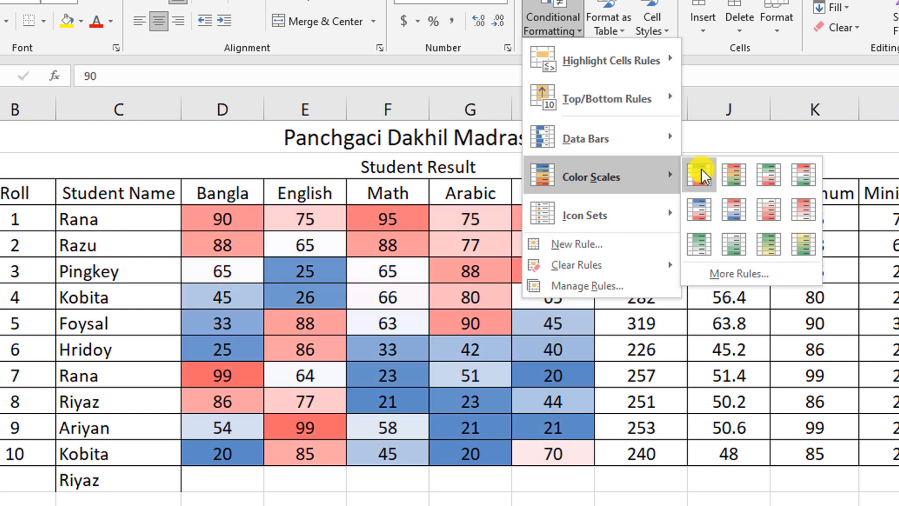
{"action": "left_click", "coordinate": [701, 168]}
{"action": "left_click", "coordinate": [387, 300]}
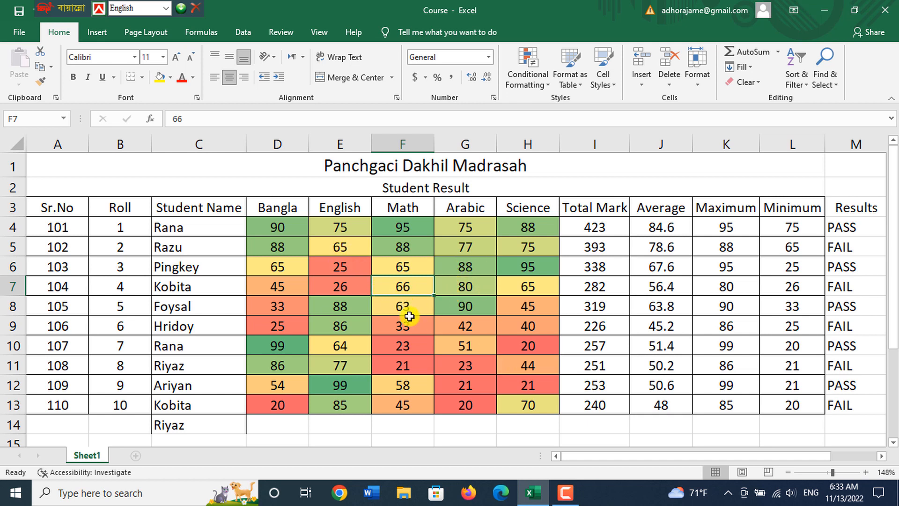
{"action": "key", "text": "ctrl+z"}
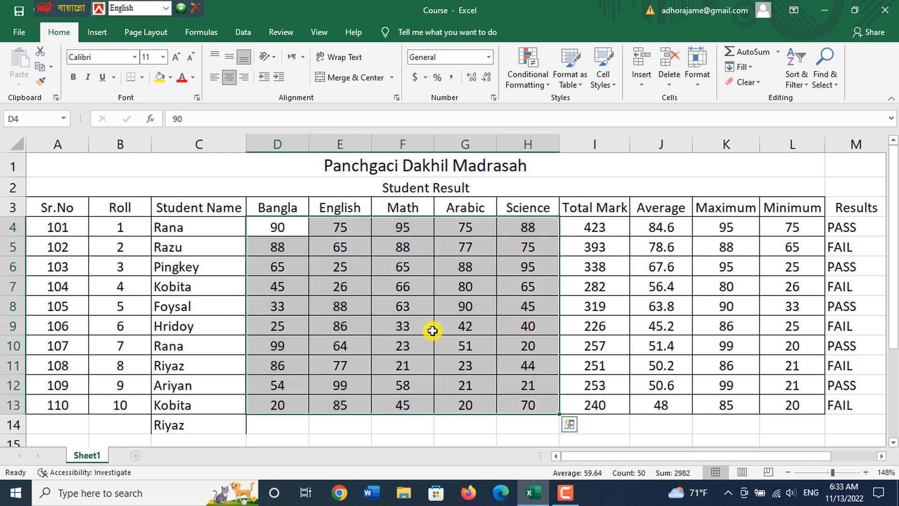
{"action": "left_click", "coordinate": [441, 327]}
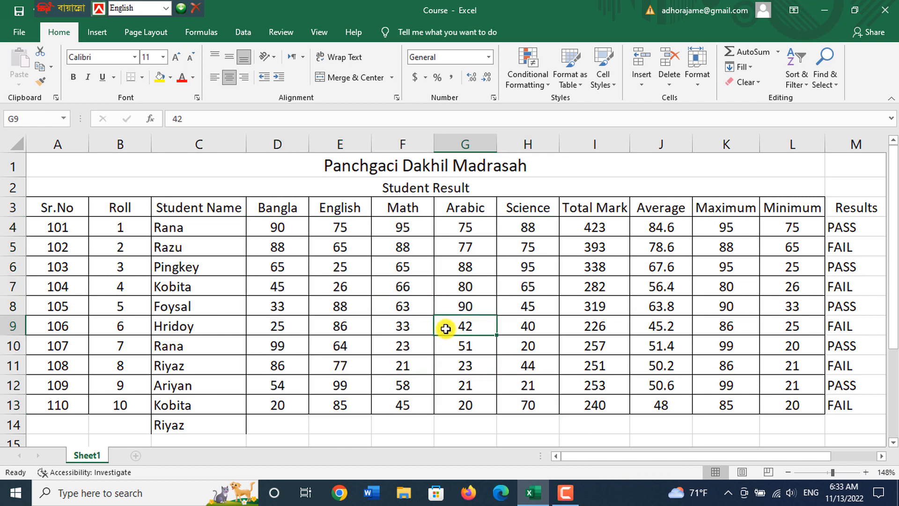
Apply the directional icon set with three colored arrows to the subject marks D4:H13 and undo it after viewing
{"action": "left_click_drag", "start_coordinate": [271, 226], "coordinate": [526, 404]}
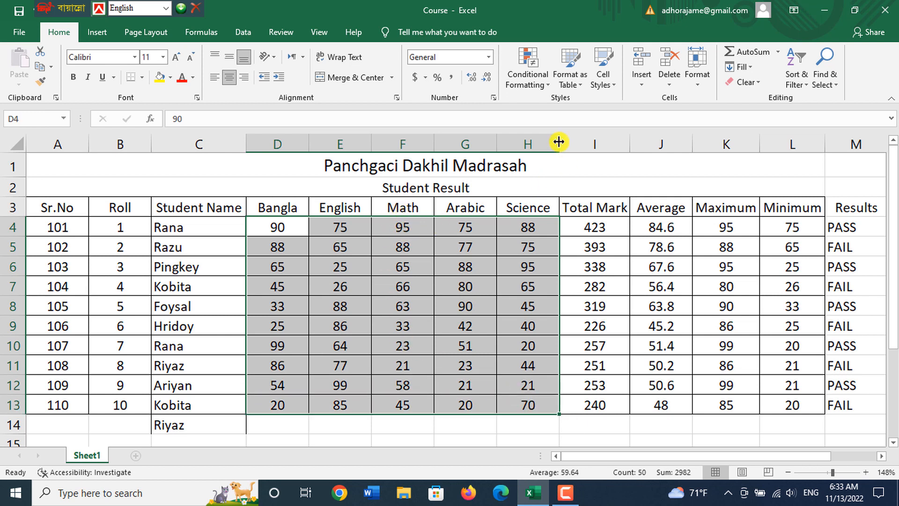
{"action": "left_click", "coordinate": [538, 83]}
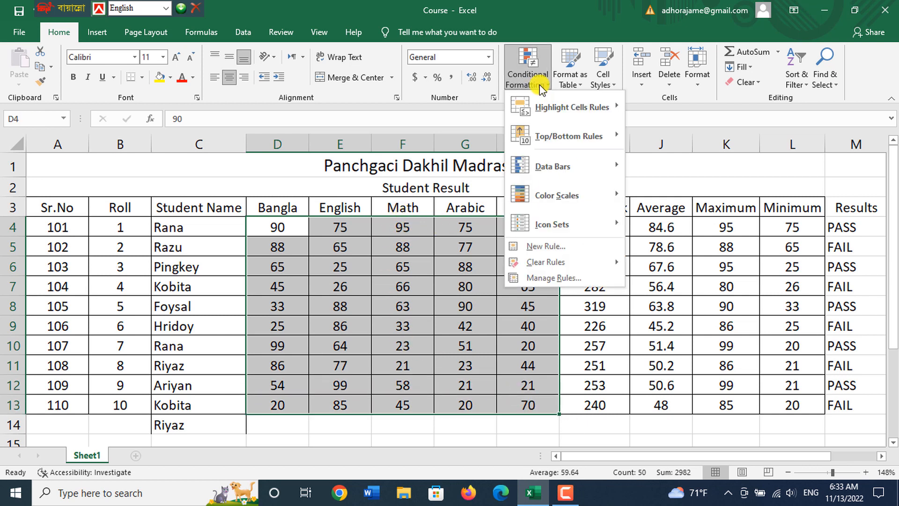
{"action": "mouse_move", "coordinate": [591, 229]}
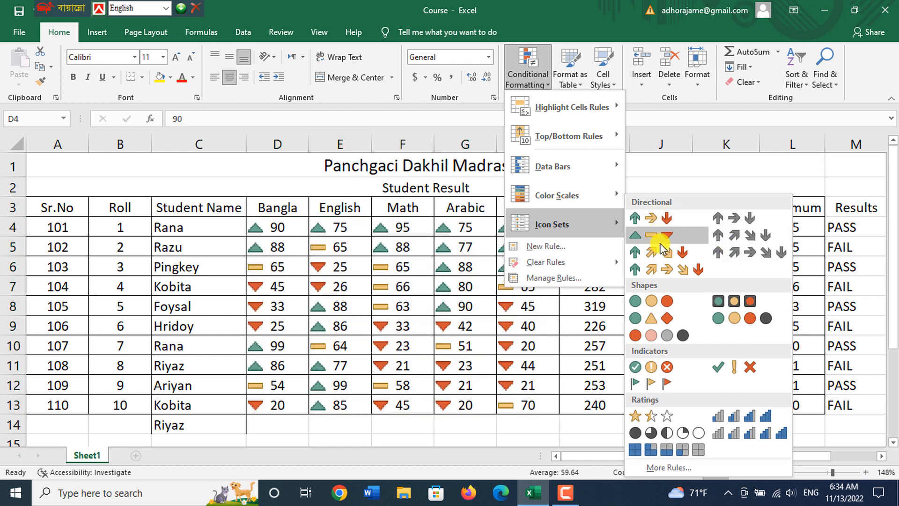
{"action": "left_click", "coordinate": [646, 219]}
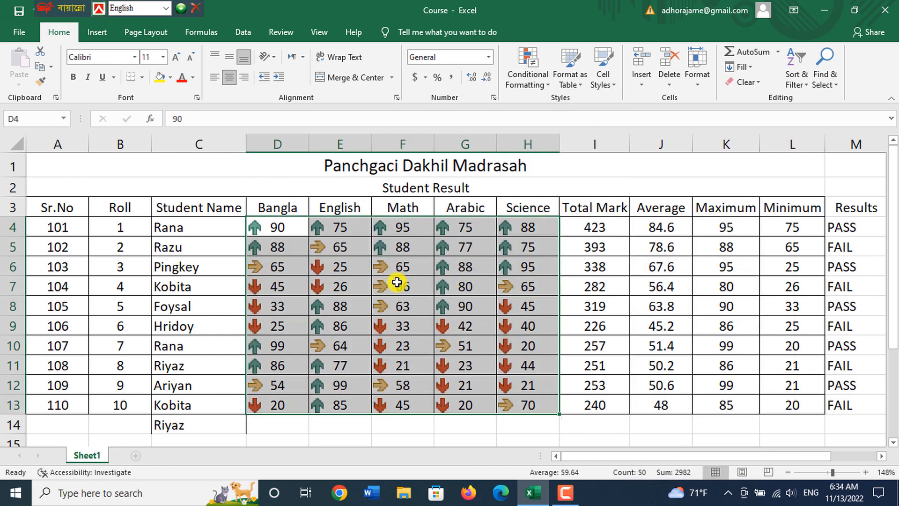
{"action": "left_click", "coordinate": [398, 281]}
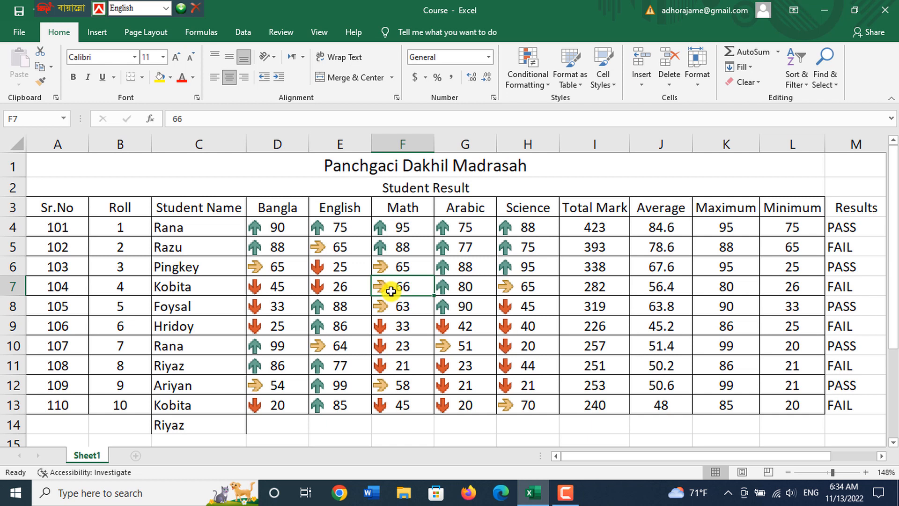
{"action": "key", "text": "ctrl+z"}
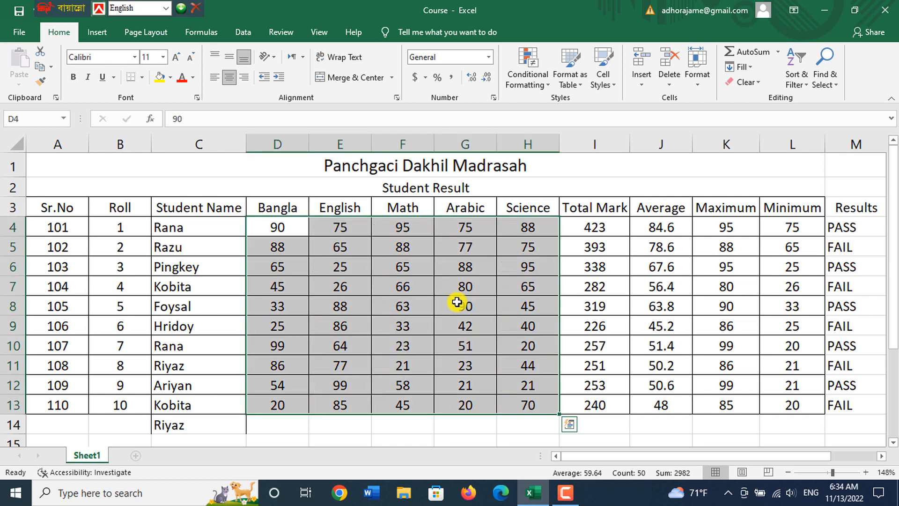
{"action": "left_click", "coordinate": [504, 307]}
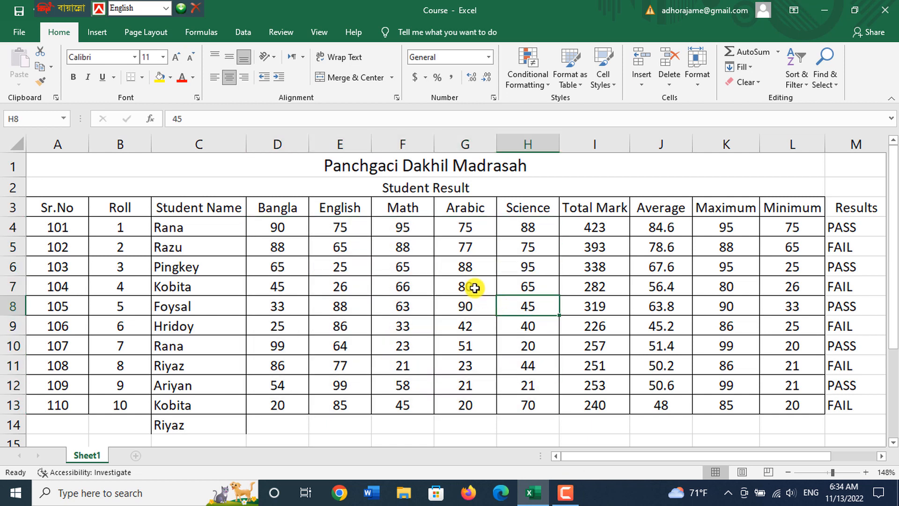